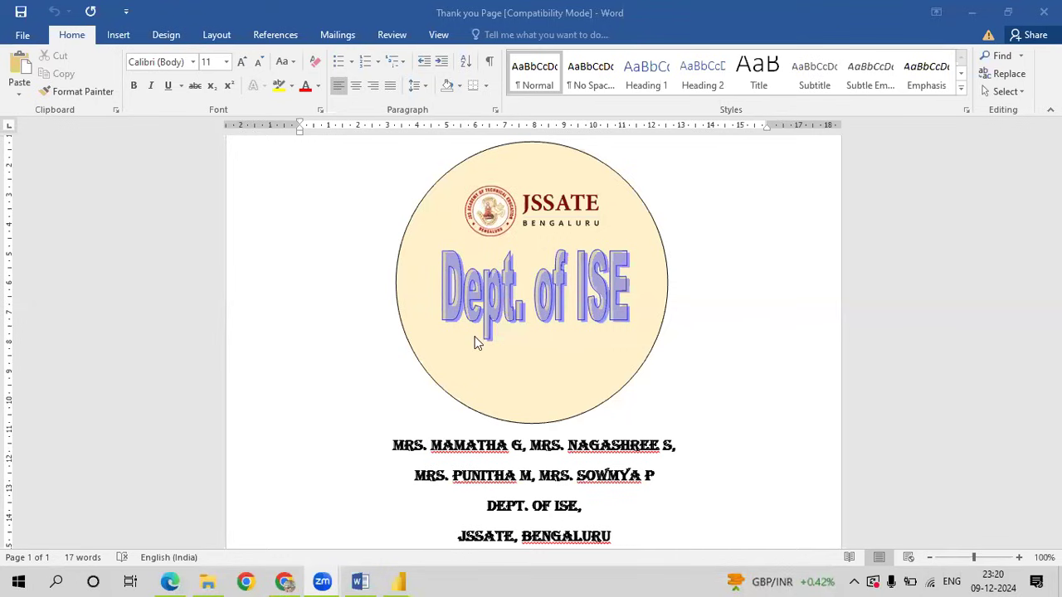
- Highlight task v in the syllabus PDF: the job-satisfaction highlight table for each job role
{"action": "left_click", "coordinate": [284, 580]}
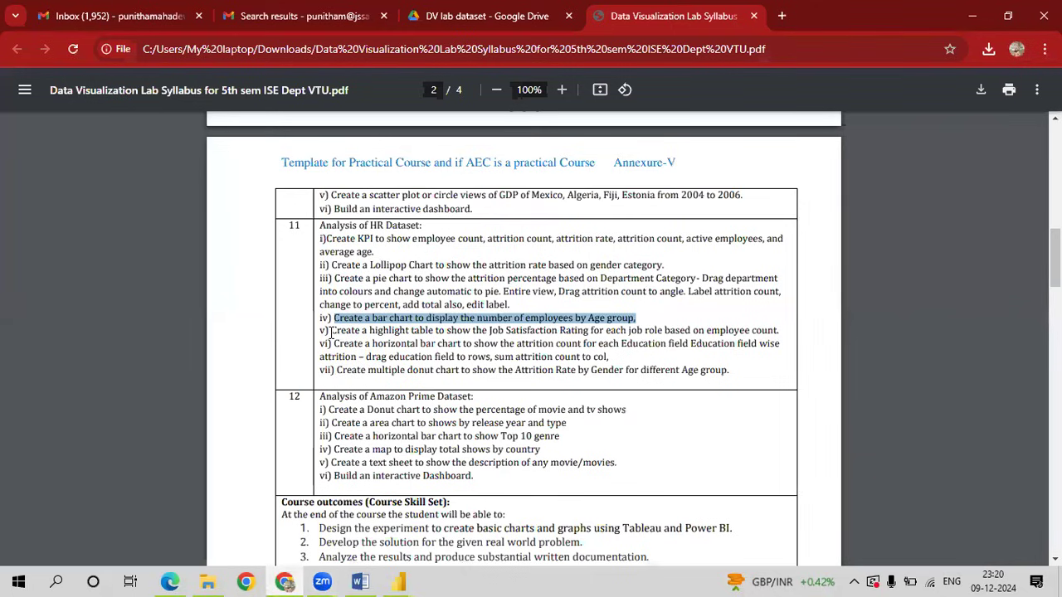
{"action": "left_click_drag", "start_coordinate": [331, 331], "coordinate": [780, 333]}
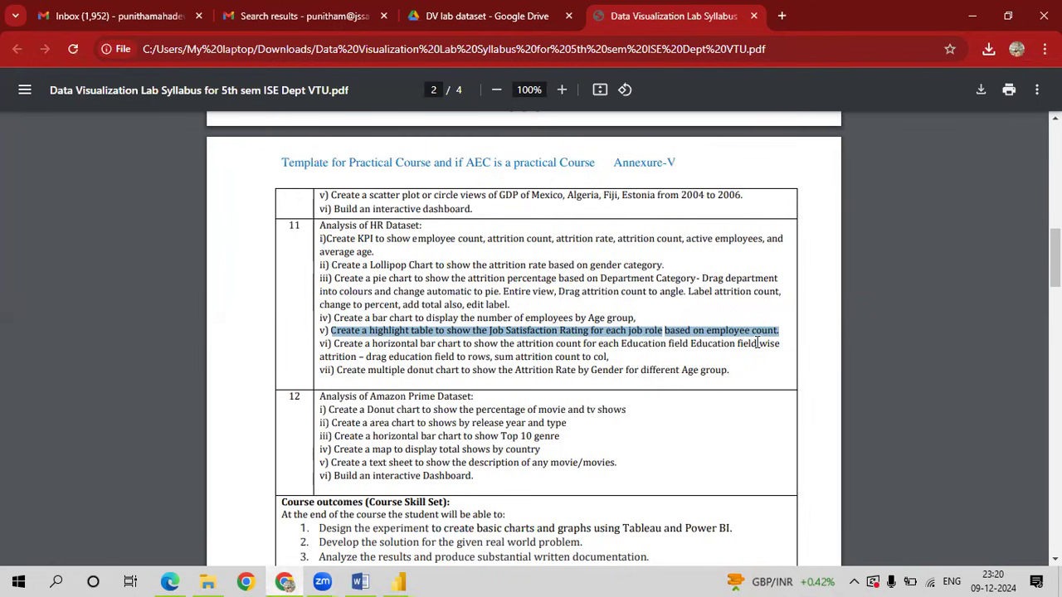
- Add a new Page 5 in Power BI with an enlarged empty table visual
{"action": "mouse_move", "coordinate": [400, 581]}
{"action": "left_click", "coordinate": [471, 528]}
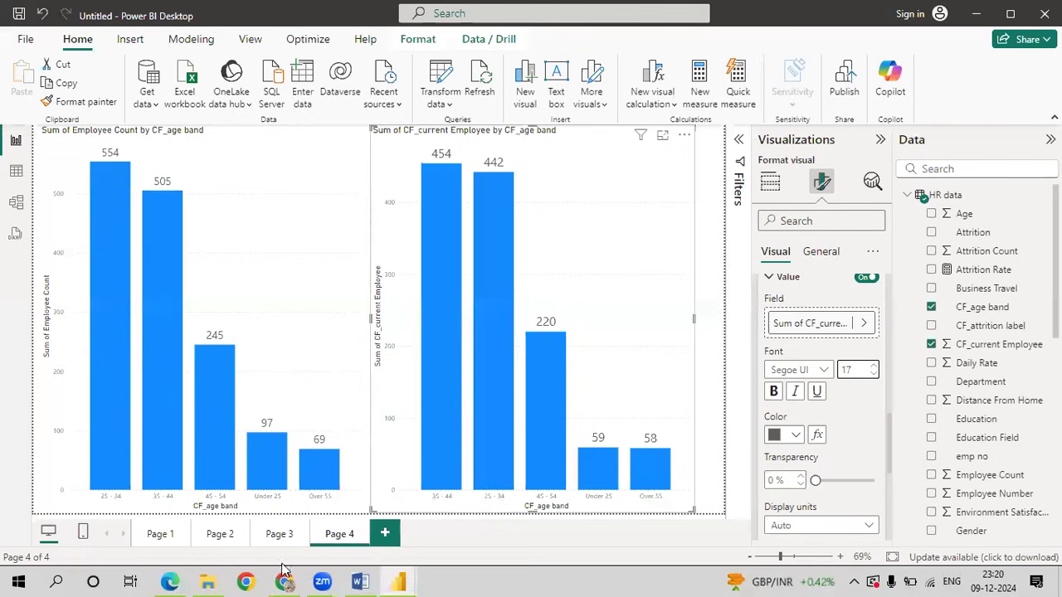
{"action": "left_click", "coordinate": [384, 535]}
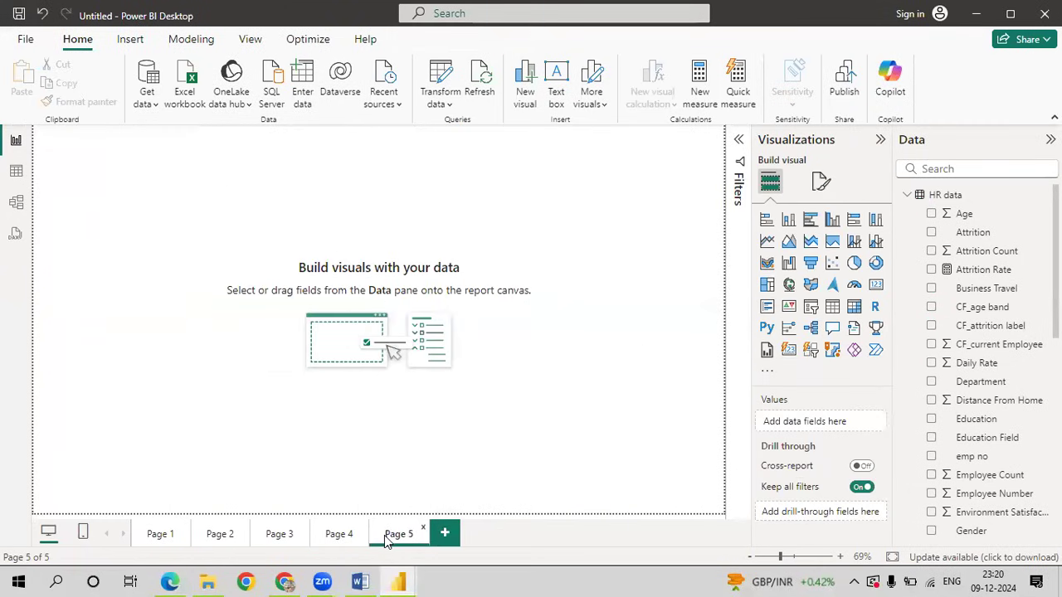
{"action": "left_click", "coordinate": [833, 310]}
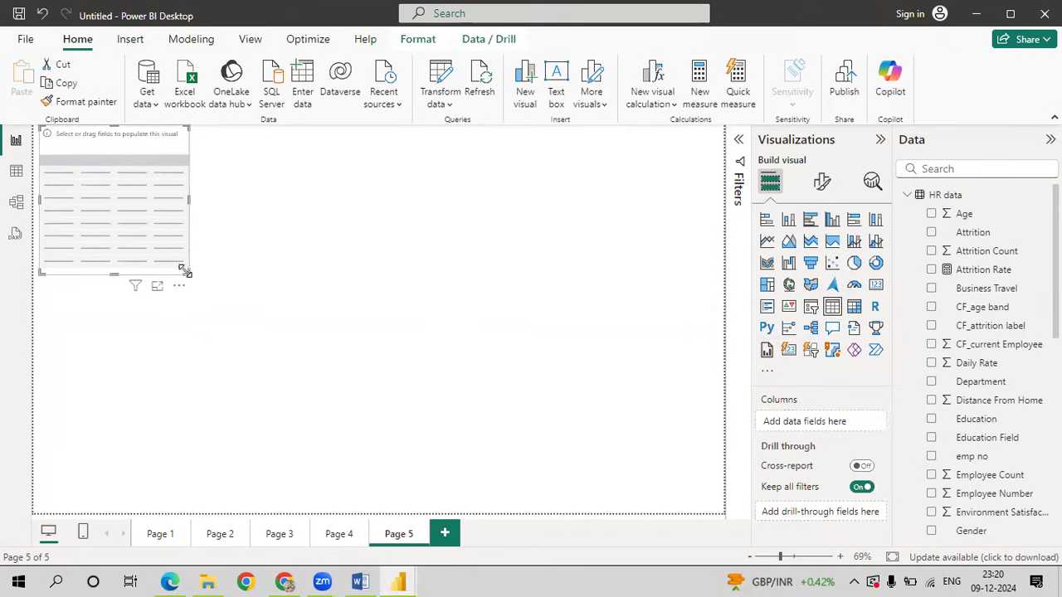
{"action": "left_click_drag", "start_coordinate": [184, 273], "coordinate": [462, 378]}
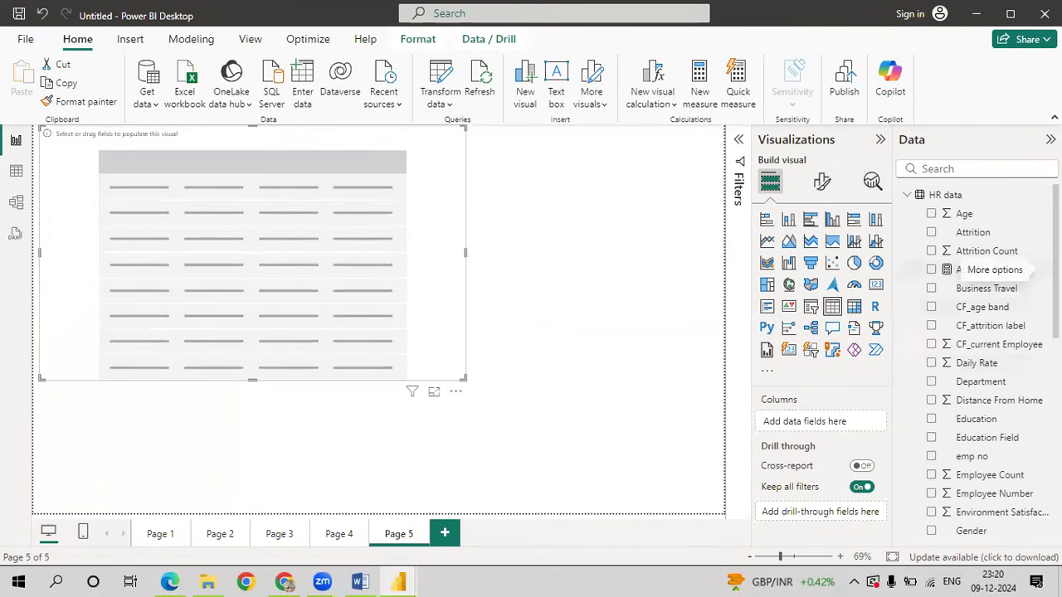
- Fill the table with Job Role and Job Satisfaction summarized as Average
{"action": "scroll", "coordinate": [1031, 350], "scroll_direction": "down", "scroll_amount": 5}
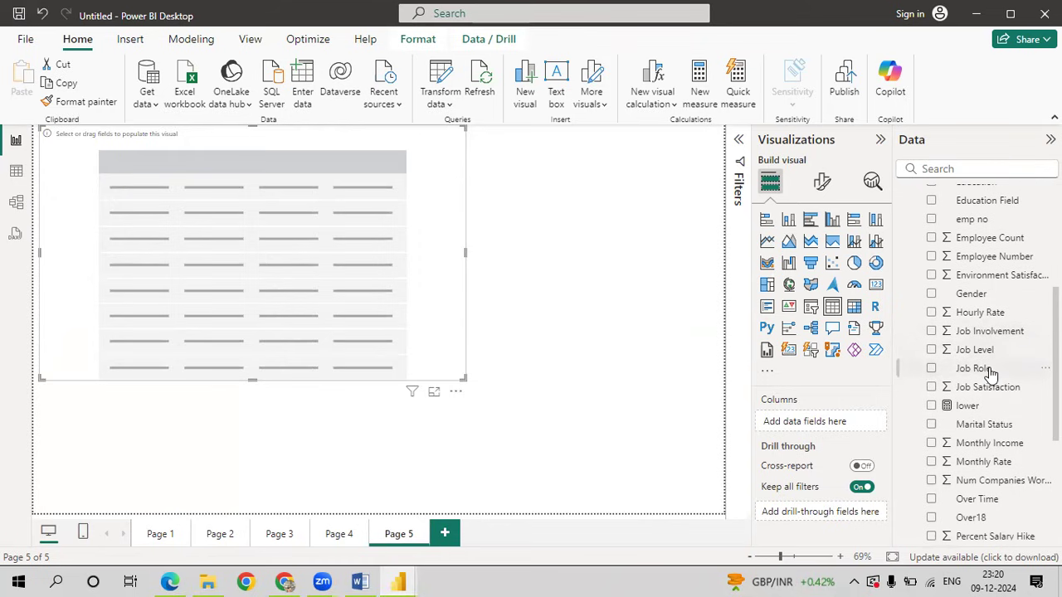
{"action": "left_click_drag", "start_coordinate": [990, 375], "coordinate": [854, 428]}
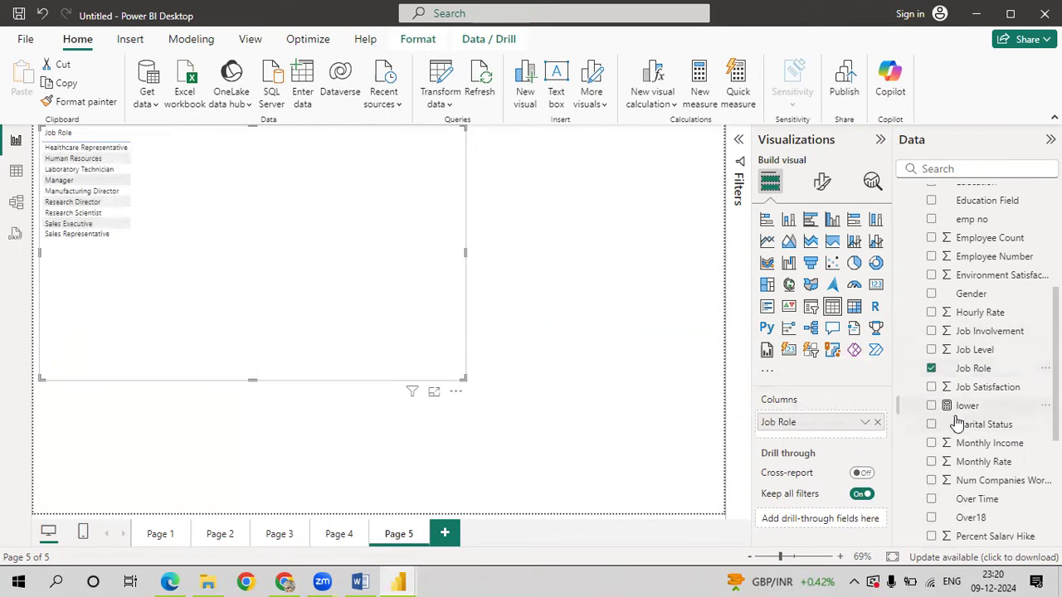
{"action": "left_click_drag", "start_coordinate": [979, 394], "coordinate": [818, 438]}
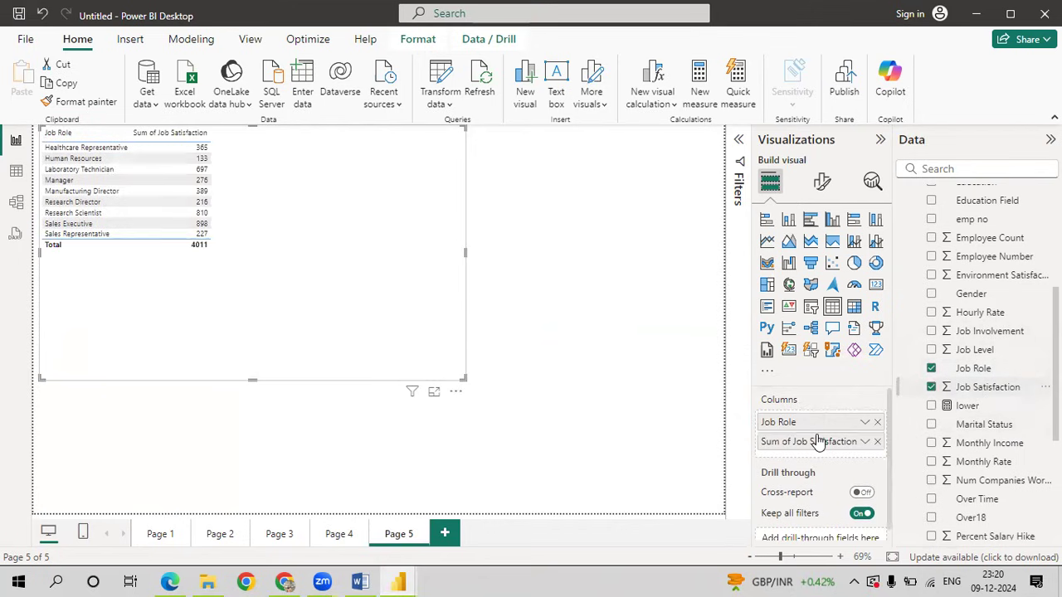
{"action": "left_click", "coordinate": [863, 444]}
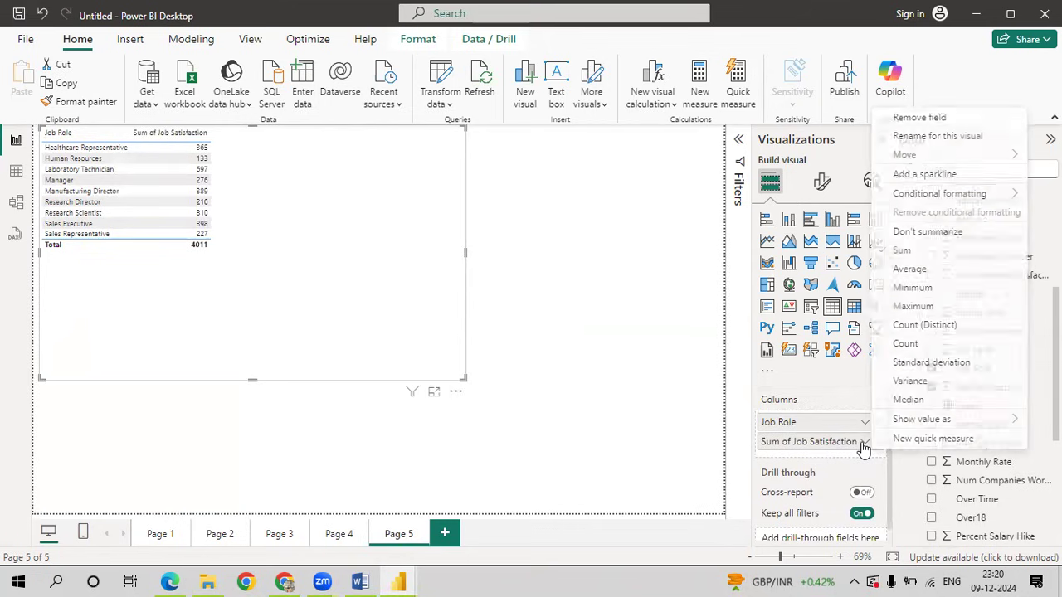
{"action": "left_click", "coordinate": [910, 271]}
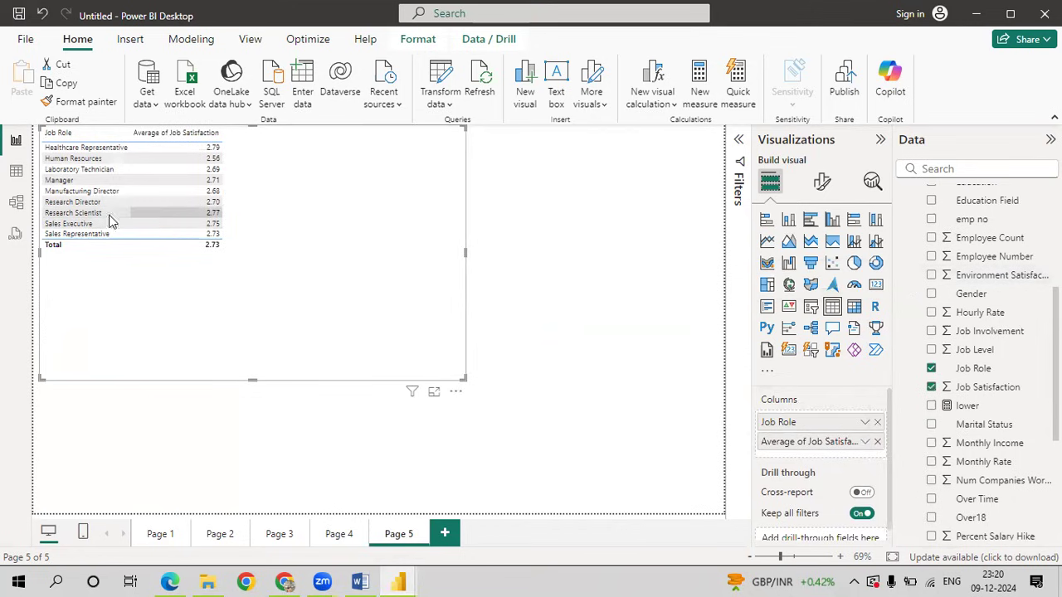
{"action": "left_click", "coordinate": [16, 171]}
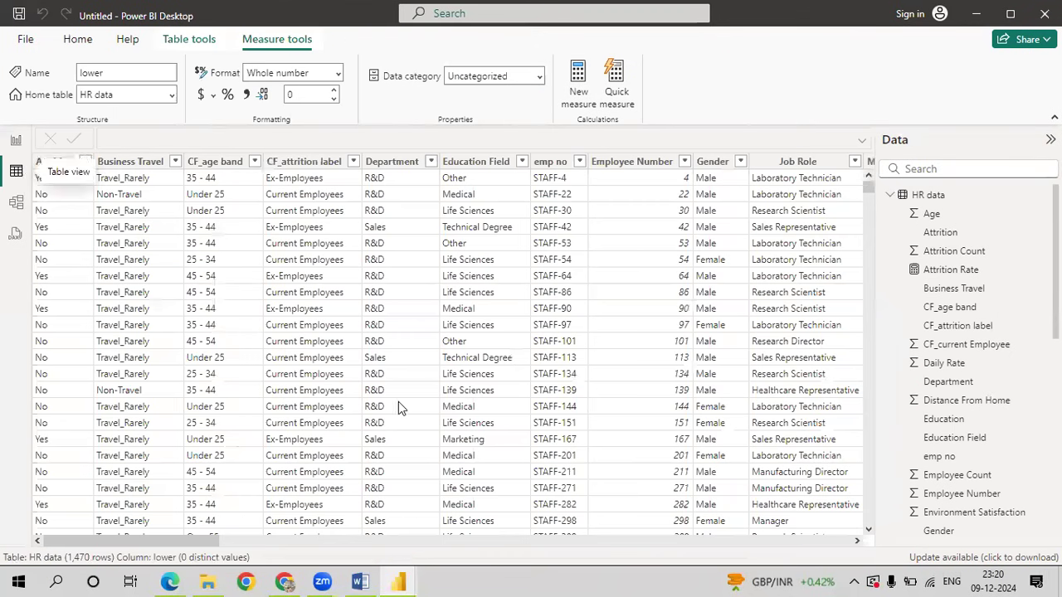
{"action": "left_click_drag", "start_coordinate": [169, 543], "coordinate": [246, 548]}
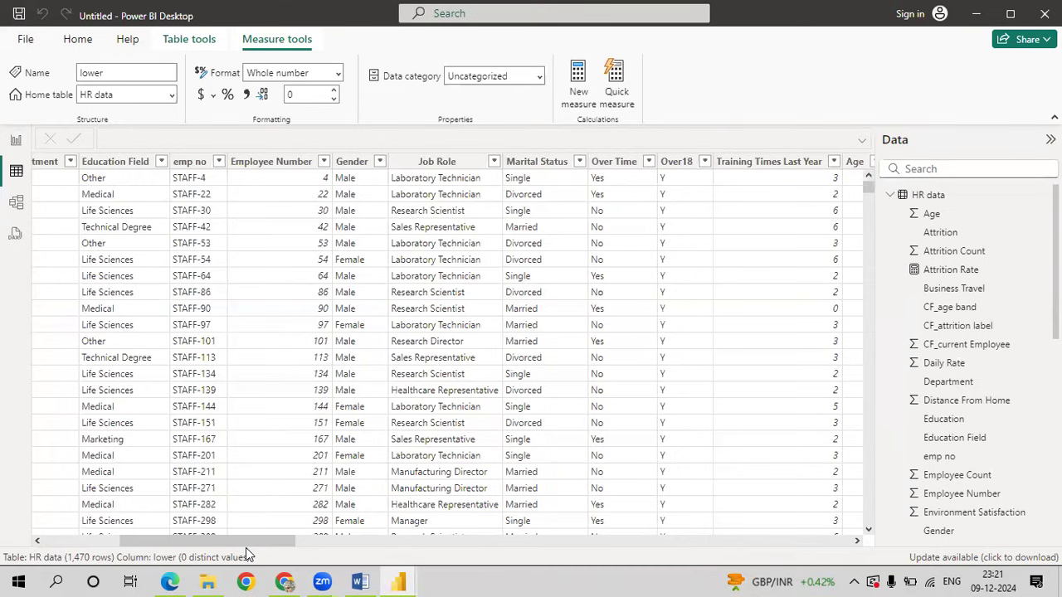
{"action": "left_click_drag", "start_coordinate": [247, 540], "coordinate": [501, 580]}
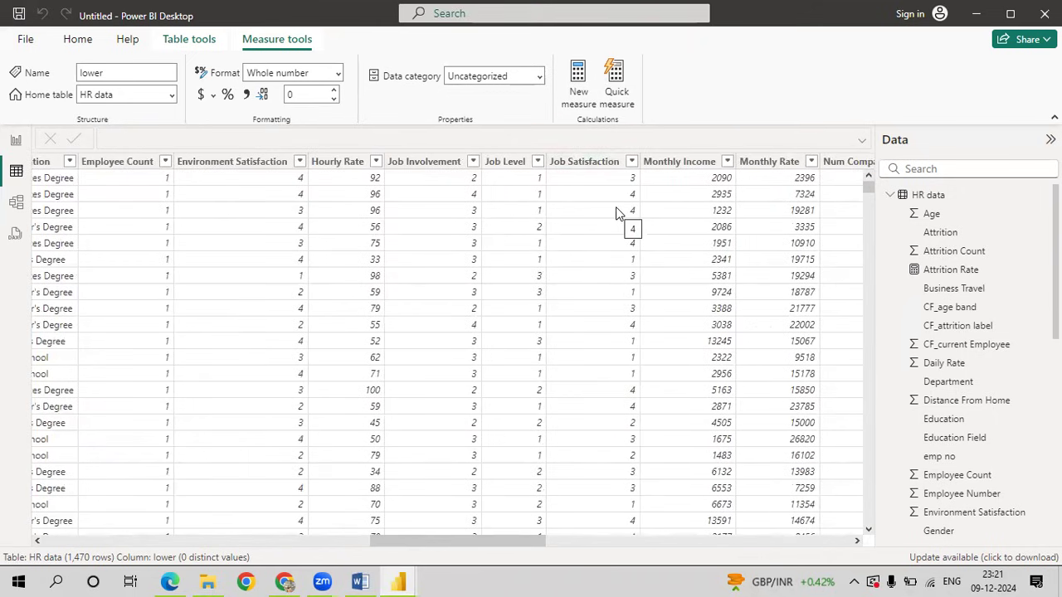
{"action": "left_click", "coordinate": [14, 143]}
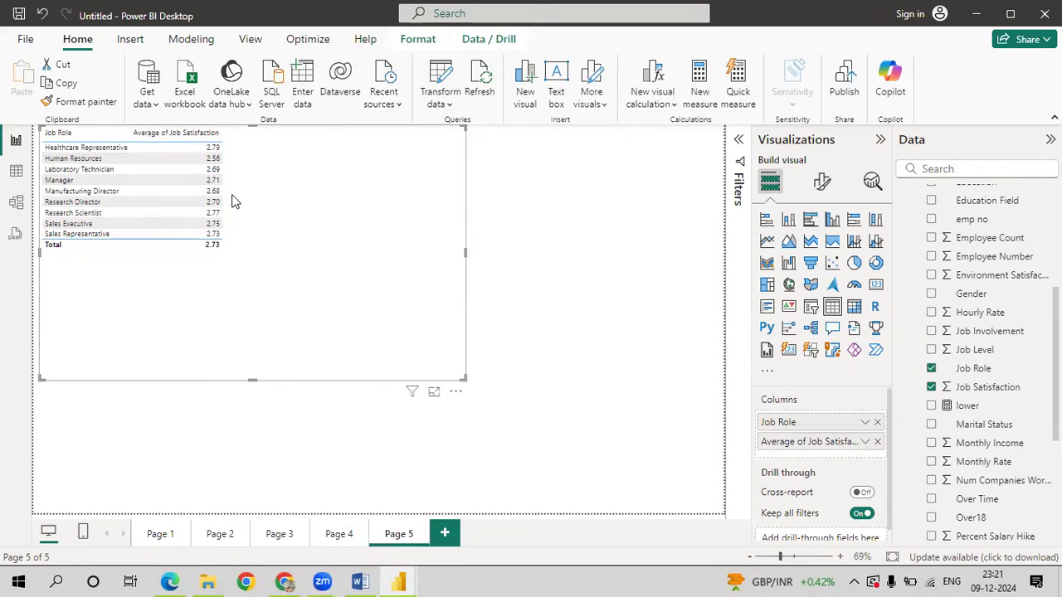
- Add a basic visual filter on CF_current Employee with only value 1 ticked
{"action": "left_click", "coordinate": [739, 142]}
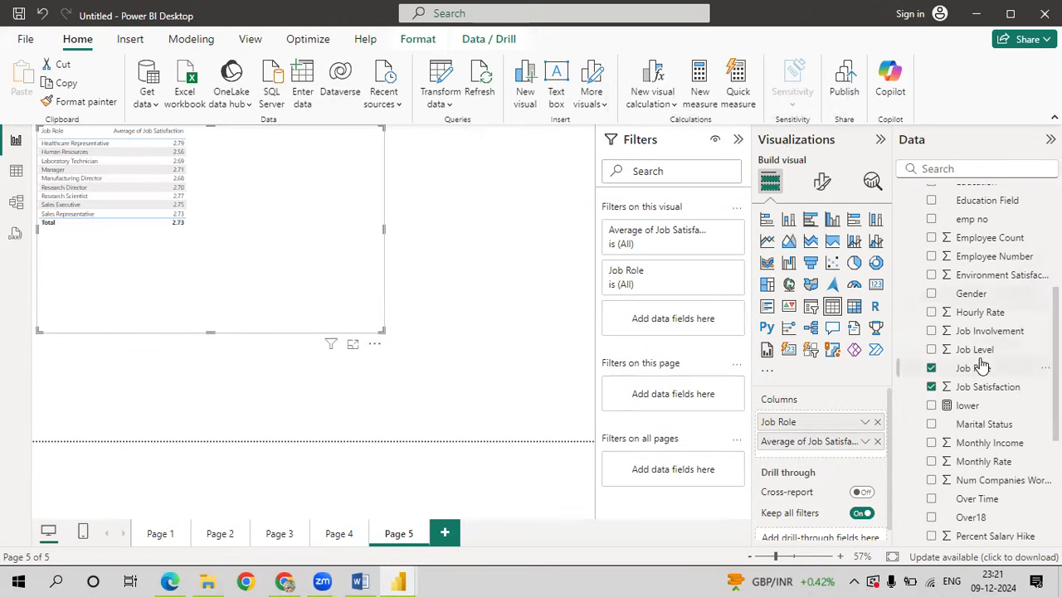
{"action": "scroll", "coordinate": [1010, 307], "scroll_direction": "up", "scroll_amount": 5}
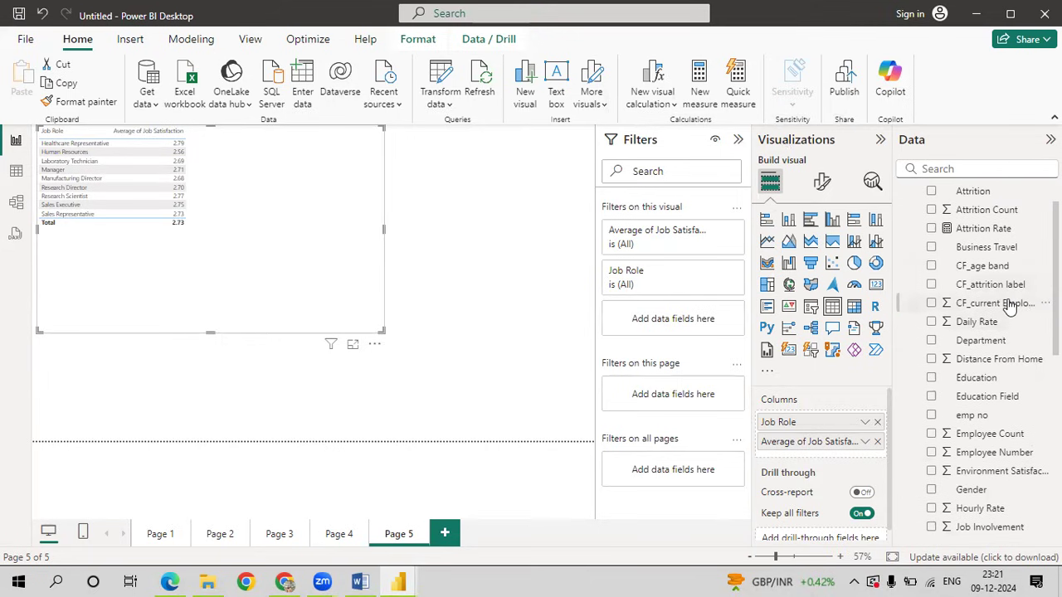
{"action": "left_click_drag", "start_coordinate": [1011, 307], "coordinate": [709, 323]}
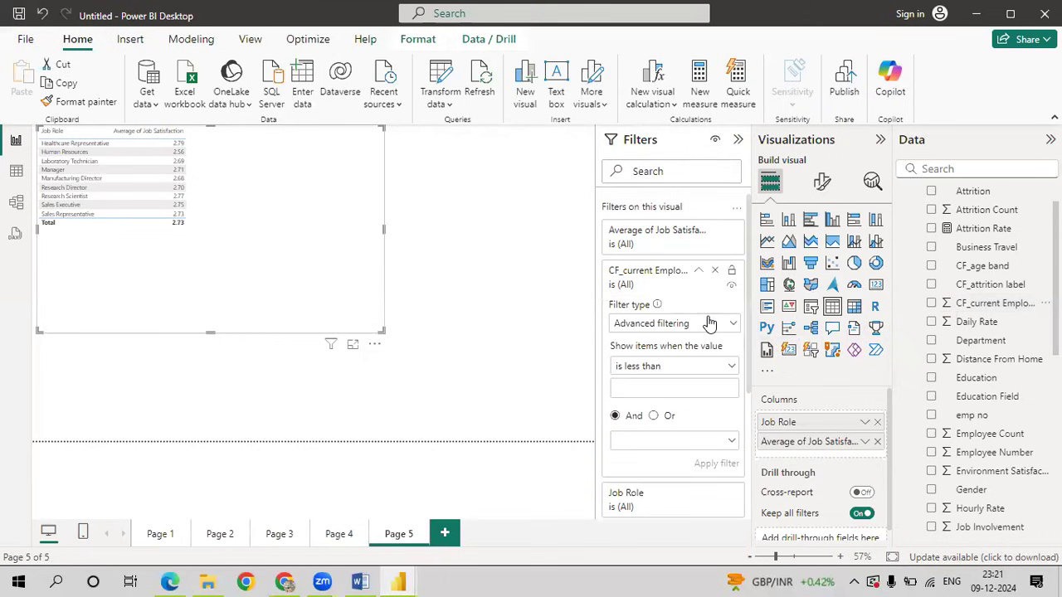
{"action": "left_click", "coordinate": [731, 325]}
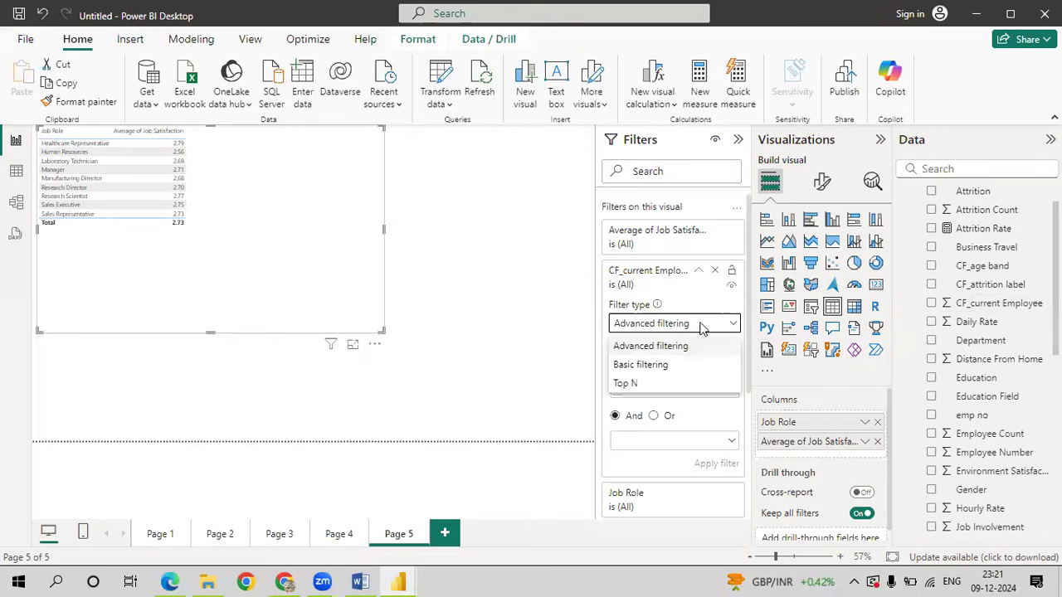
{"action": "left_click", "coordinate": [637, 365]}
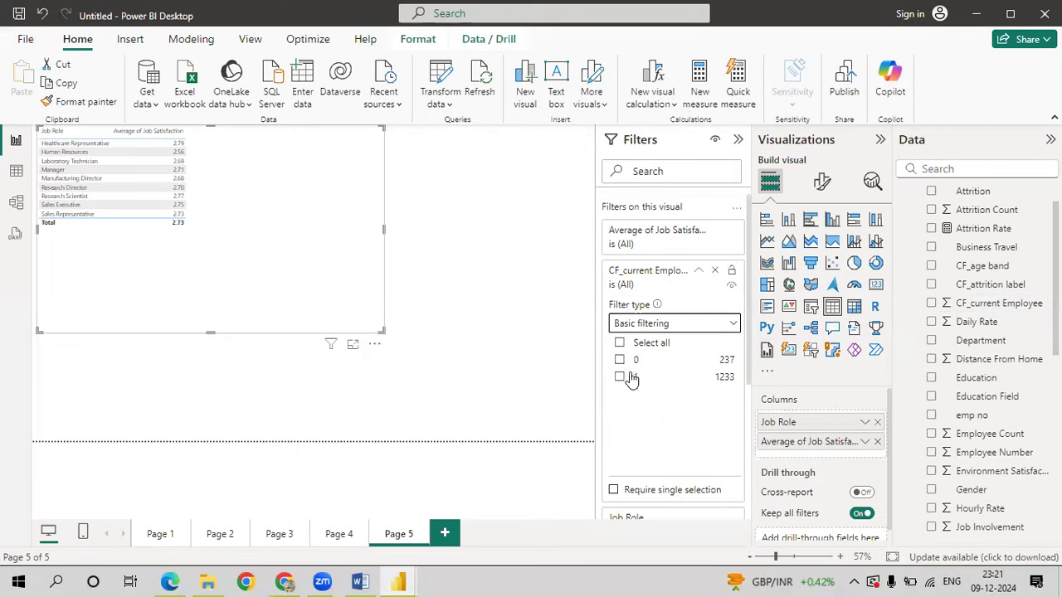
{"action": "left_click", "coordinate": [620, 378]}
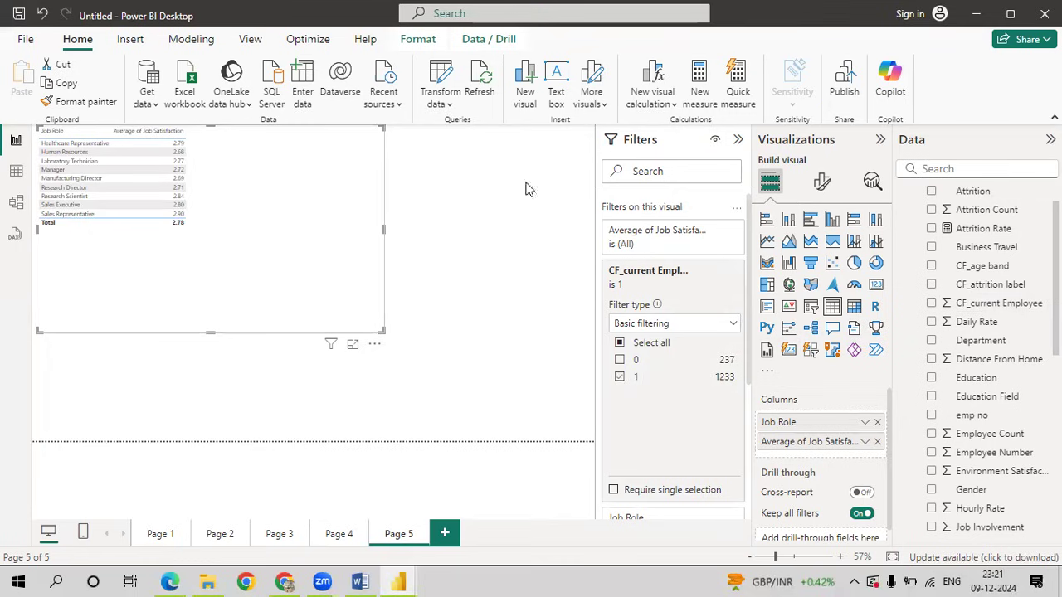
- Set the table's values font size to 25 and enlarge the table so all nine job roles show
{"action": "left_click", "coordinate": [823, 182]}
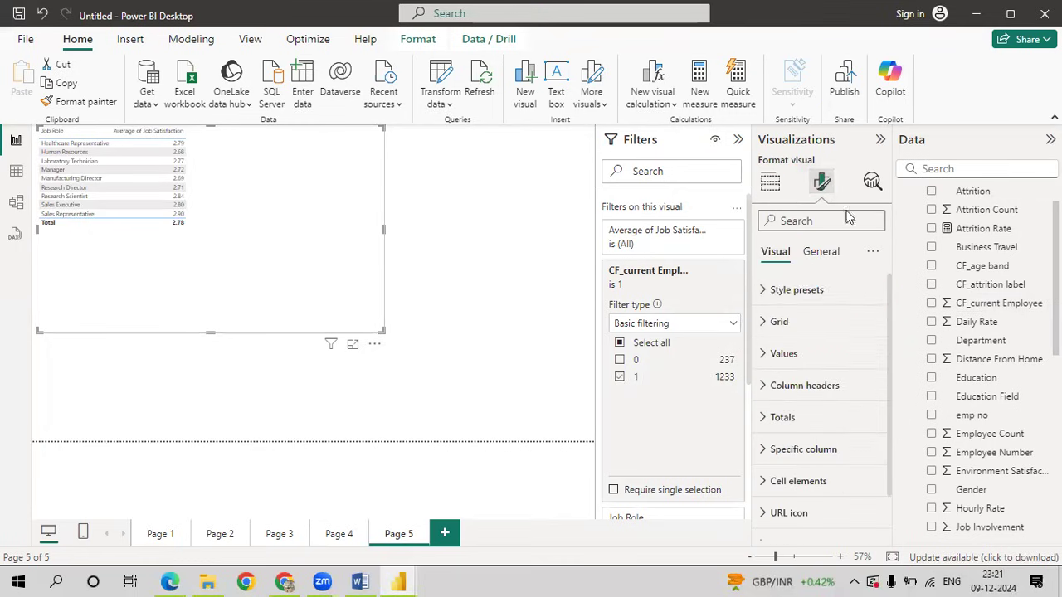
{"action": "scroll", "coordinate": [890, 357], "scroll_direction": "down", "scroll_amount": 1}
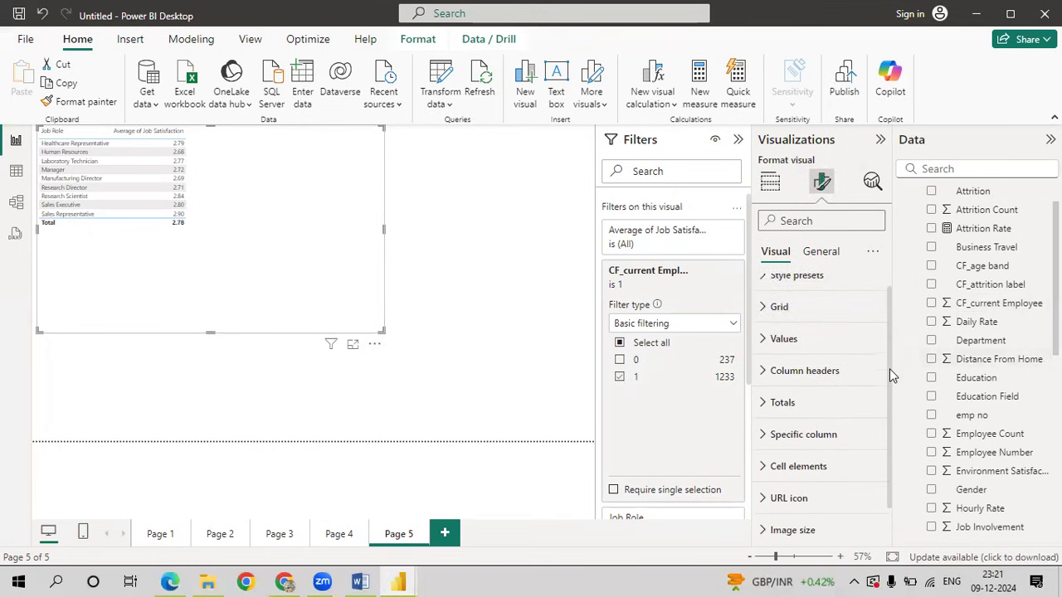
{"action": "left_click", "coordinate": [764, 322]}
{"action": "left_click", "coordinate": [873, 399]}
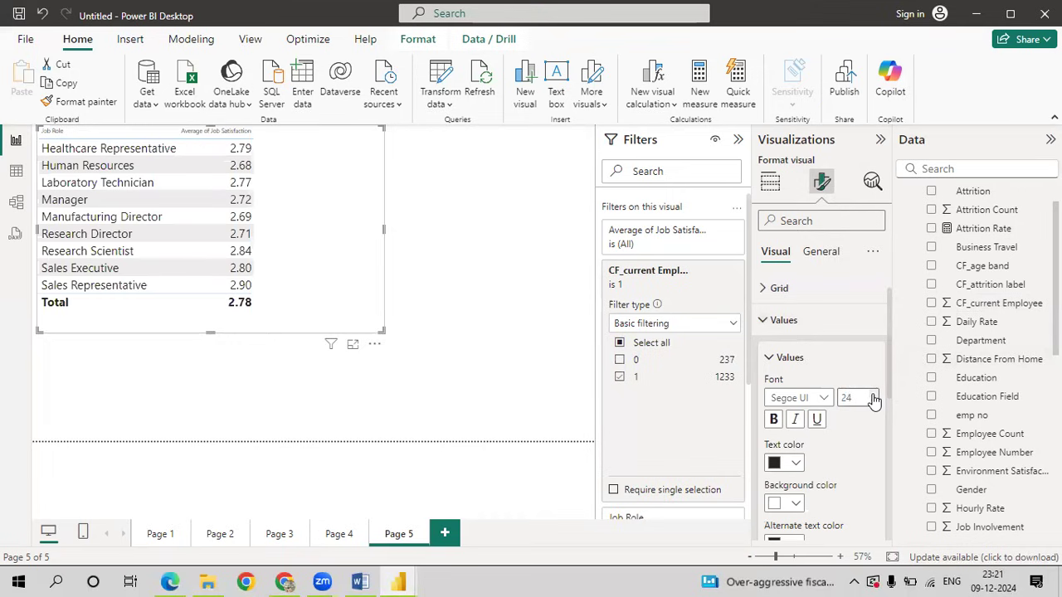
{"action": "left_click", "coordinate": [874, 400]}
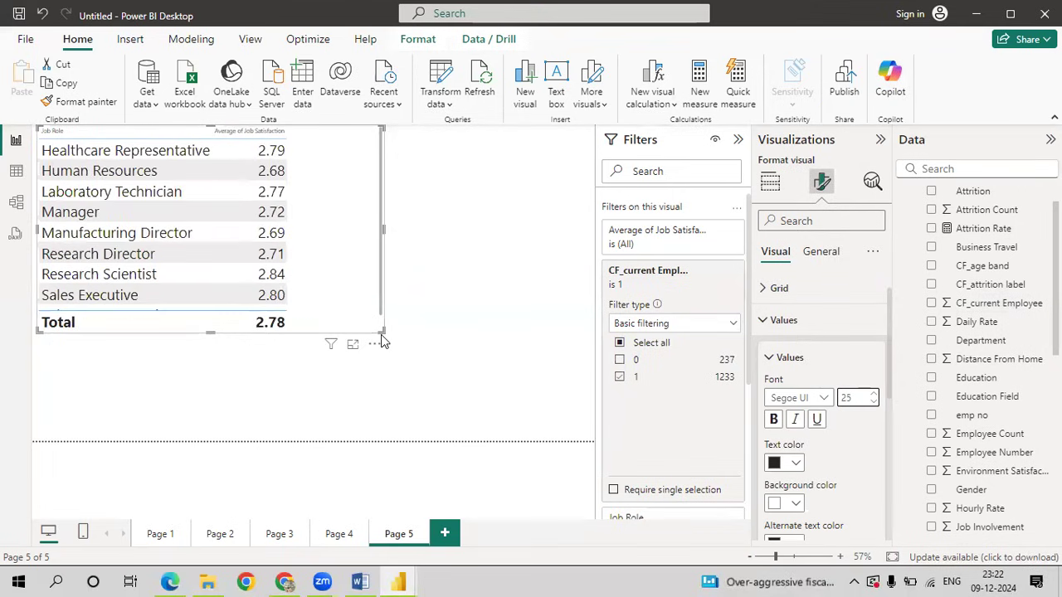
{"action": "left_click_drag", "start_coordinate": [383, 329], "coordinate": [457, 388]}
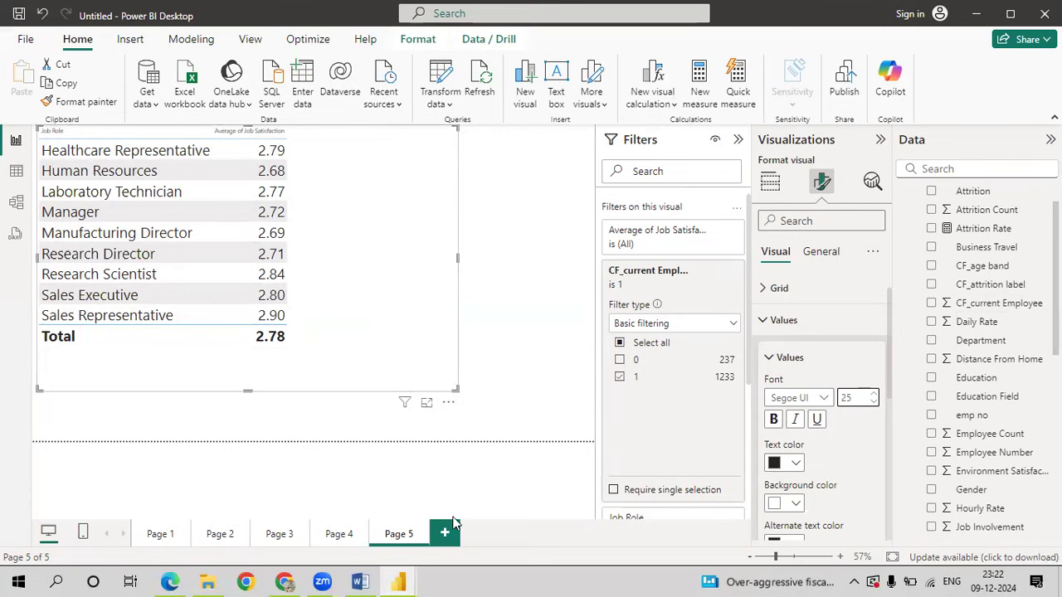
- Highlight syllabus task vi on attrition count per Education field, then return to Power BI
{"action": "left_click", "coordinate": [284, 581]}
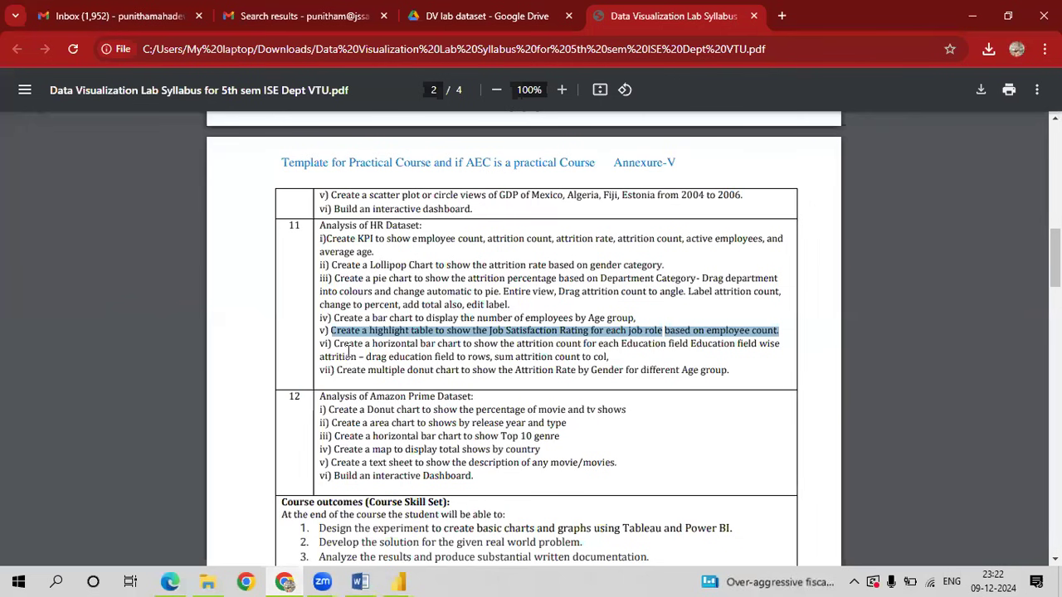
{"action": "left_click_drag", "start_coordinate": [335, 342], "coordinate": [686, 344]}
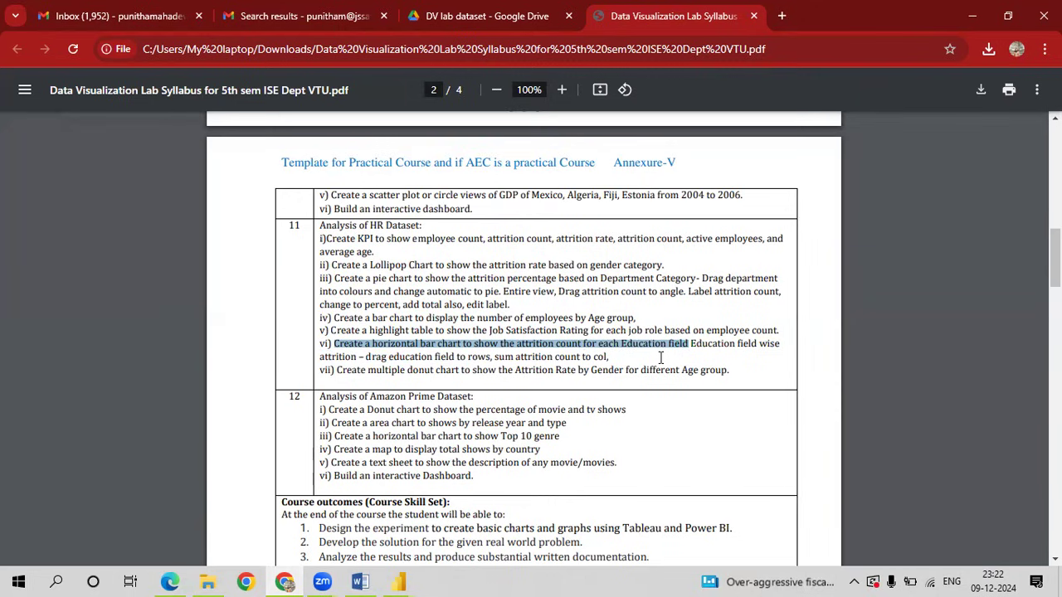
{"action": "mouse_move", "coordinate": [398, 581]}
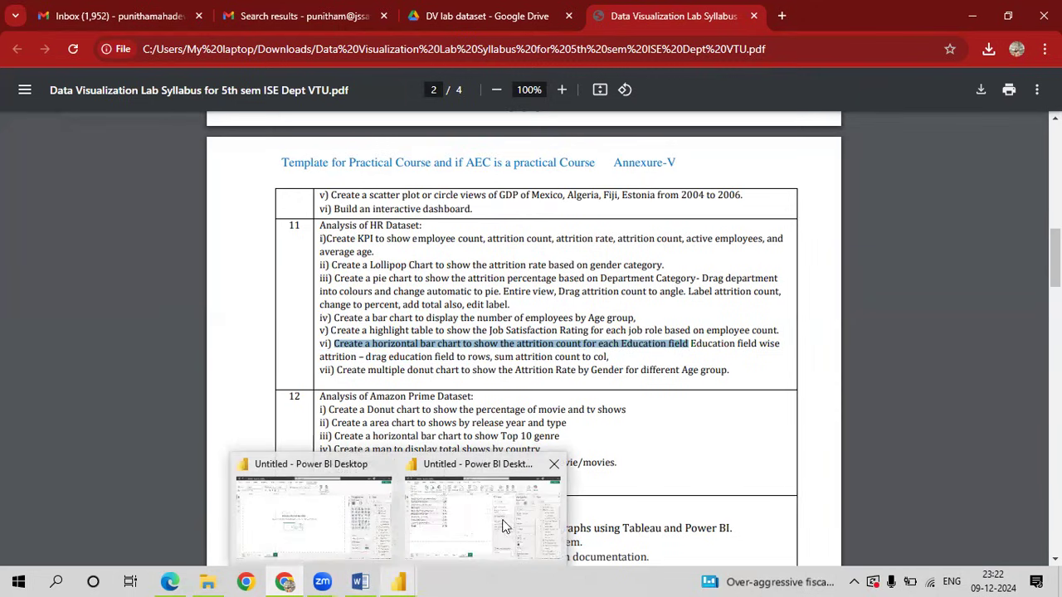
{"action": "left_click", "coordinate": [504, 526]}
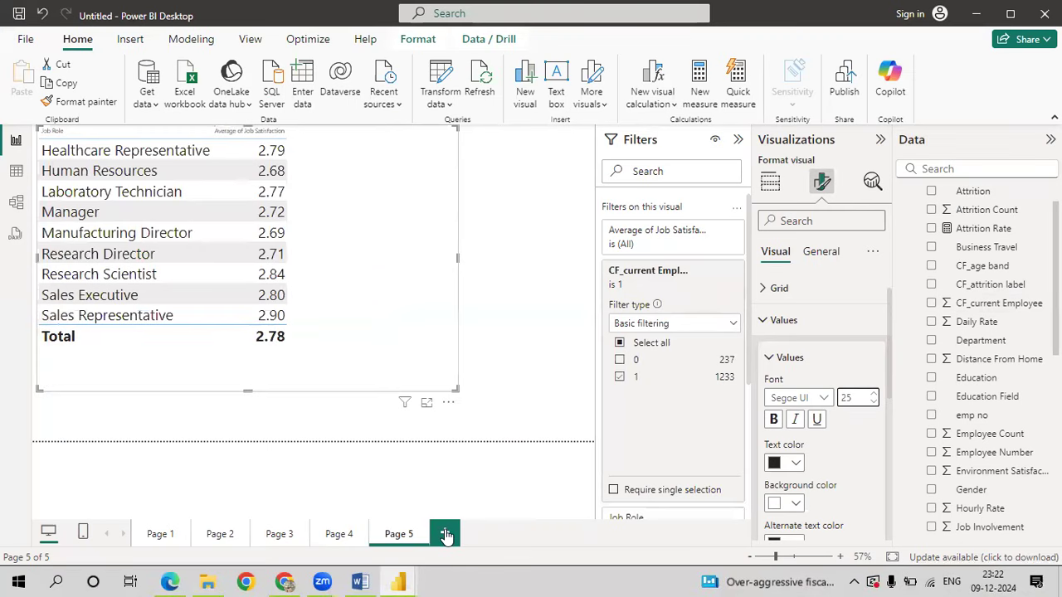
- Add Page 6 with an enlarged stacked bar chart of Sum of Attrition Count by Education Field
{"action": "left_click", "coordinate": [445, 534]}
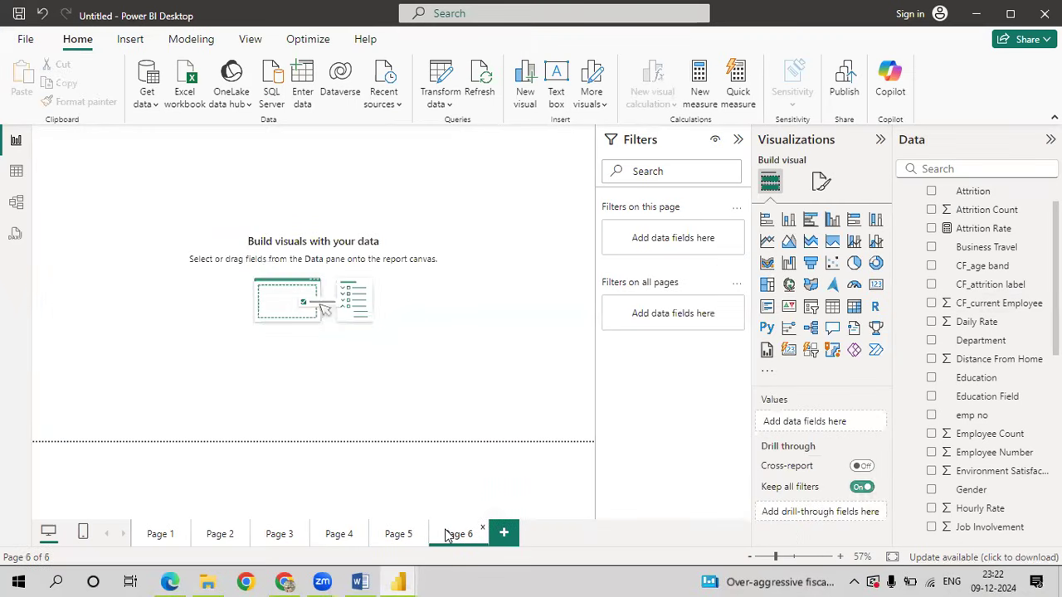
{"action": "left_click", "coordinate": [765, 220]}
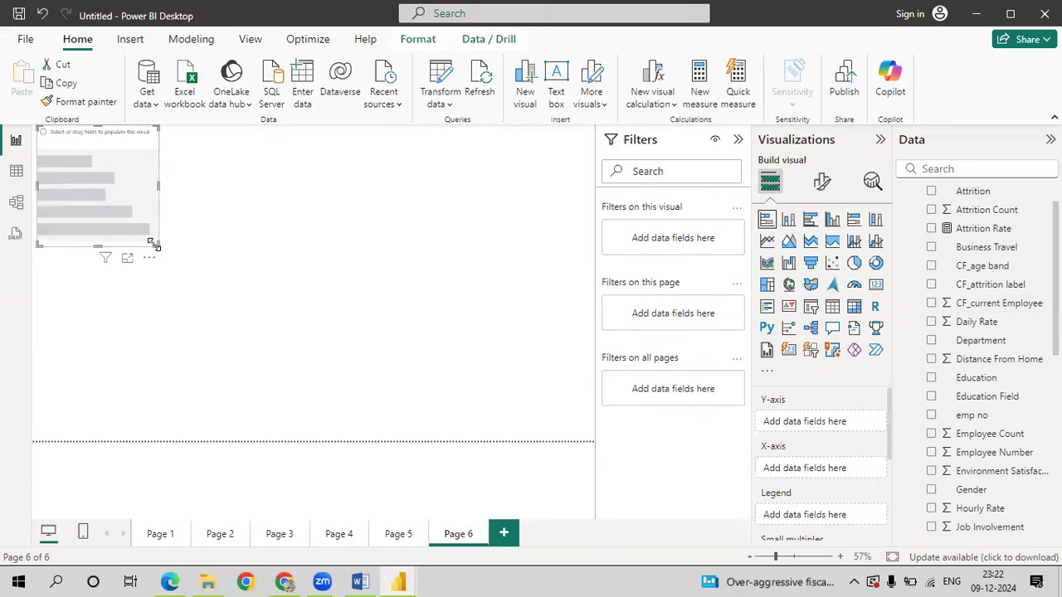
{"action": "left_click_drag", "start_coordinate": [154, 243], "coordinate": [448, 422]}
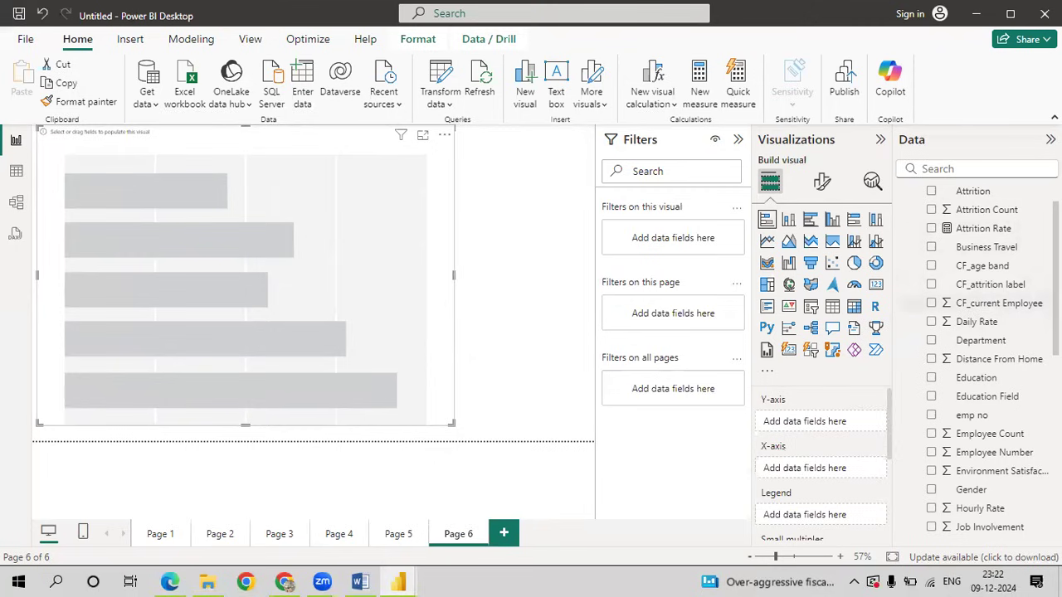
{"action": "scroll", "coordinate": [1010, 311], "scroll_direction": "down", "scroll_amount": 3}
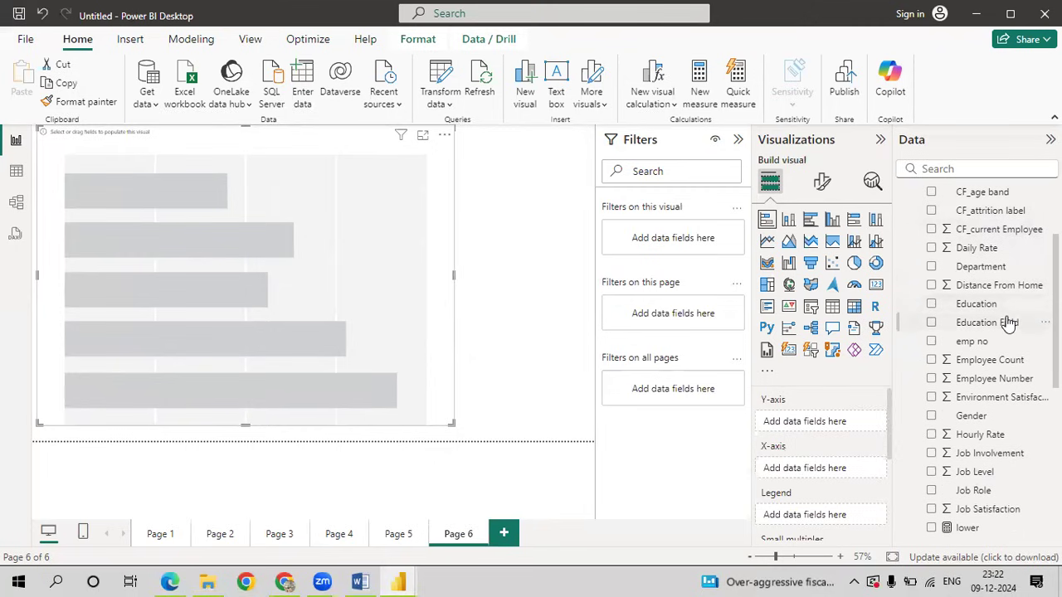
{"action": "left_click_drag", "start_coordinate": [1007, 322], "coordinate": [846, 416]}
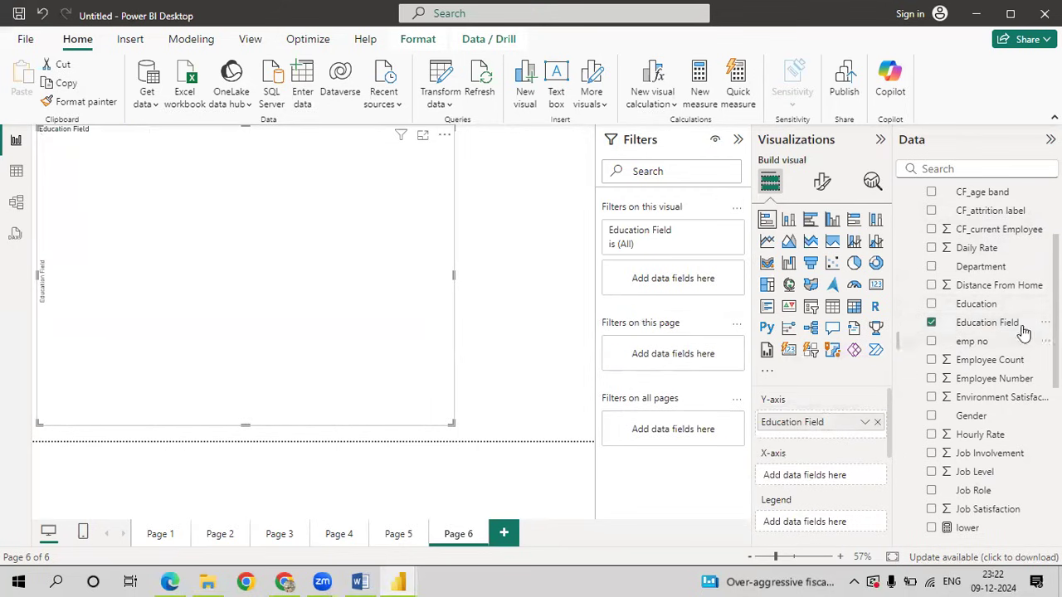
{"action": "scroll", "coordinate": [987, 331], "scroll_direction": "up", "scroll_amount": 3}
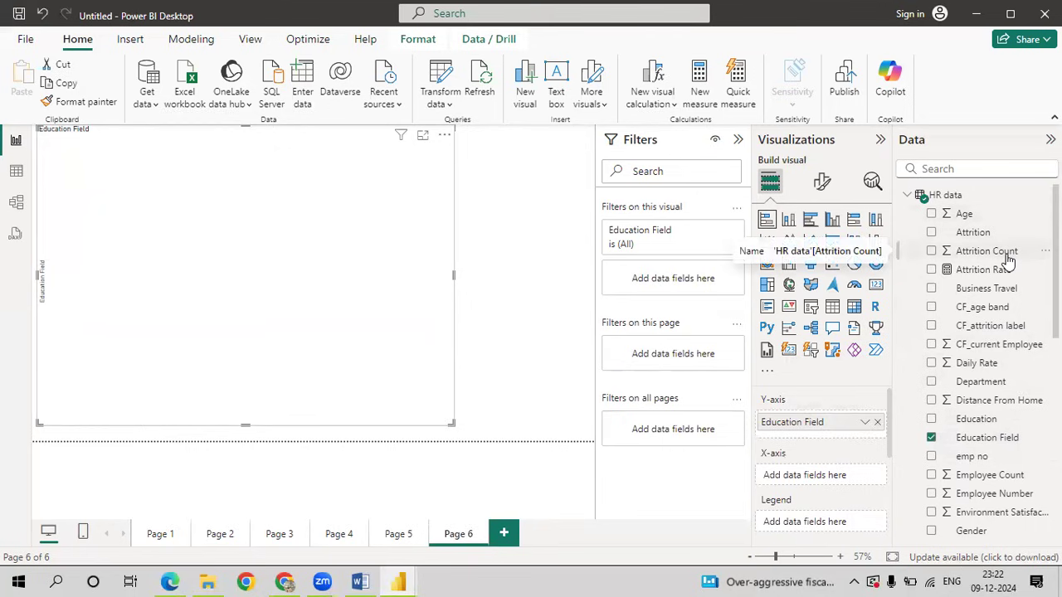
{"action": "left_click_drag", "start_coordinate": [1006, 257], "coordinate": [842, 484]}
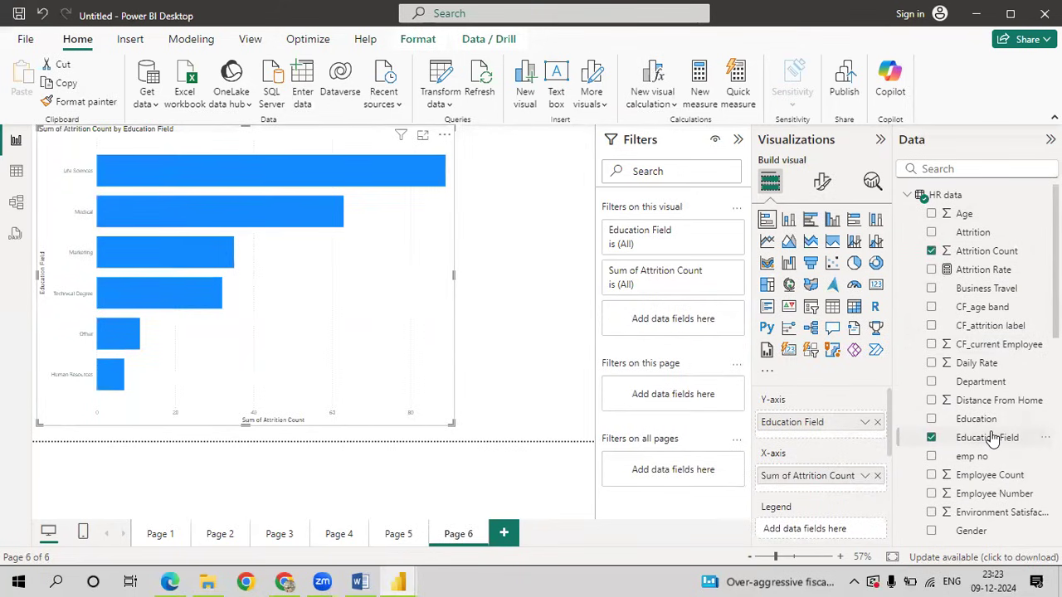
- Add Education Field to the bar chart's legend and turn data labels on
{"action": "left_click_drag", "start_coordinate": [993, 437], "coordinate": [830, 531]}
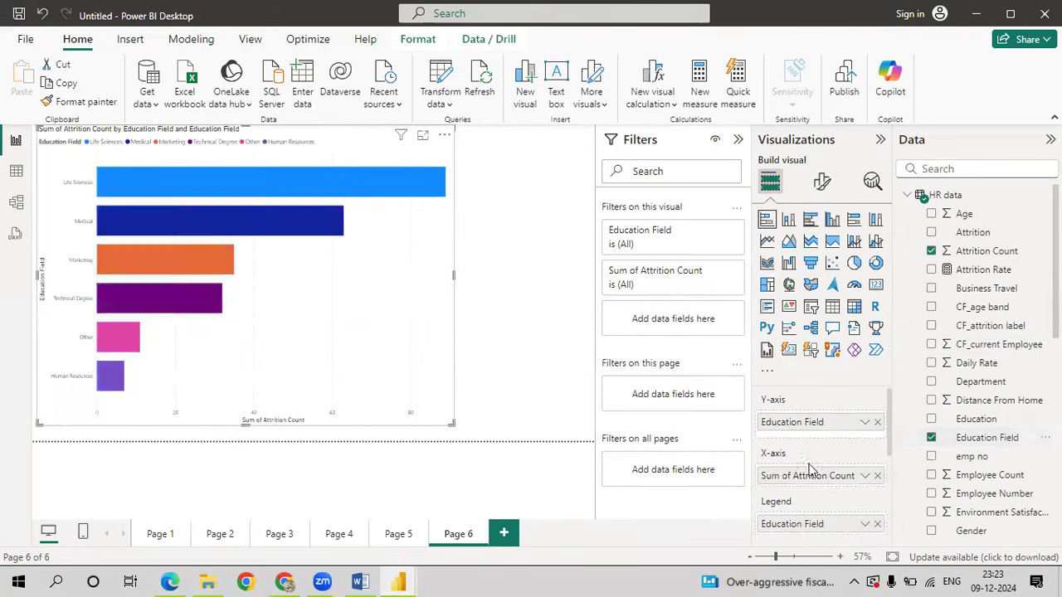
{"action": "left_click", "coordinate": [822, 184]}
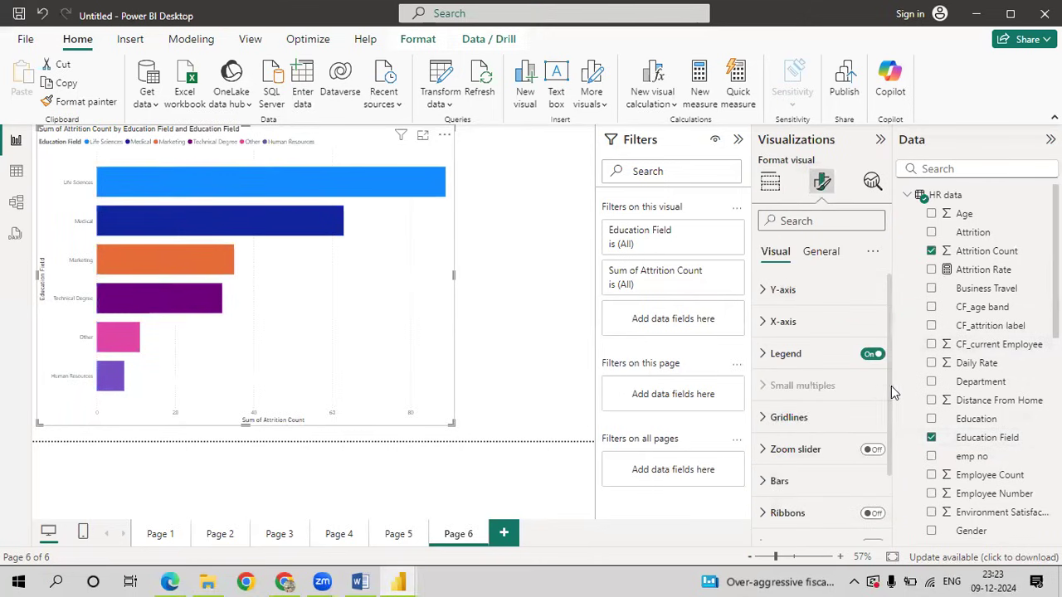
{"action": "left_click_drag", "start_coordinate": [888, 391], "coordinate": [888, 457]}
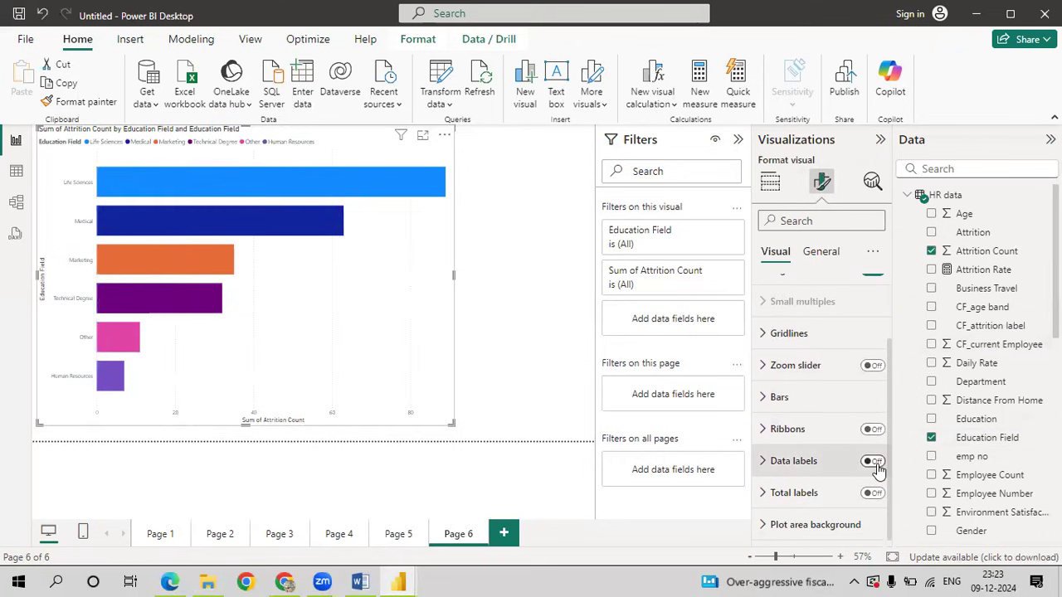
{"action": "left_click", "coordinate": [873, 461]}
{"action": "left_click", "coordinate": [739, 141]}
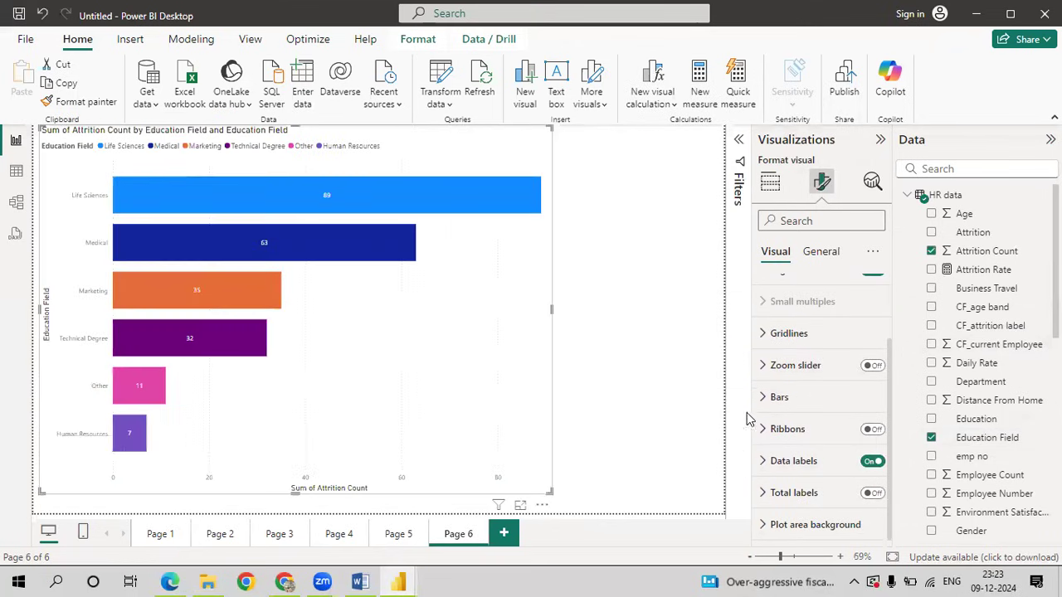
- Increase the font size of the data label values on the bars
{"action": "left_click", "coordinate": [762, 462]}
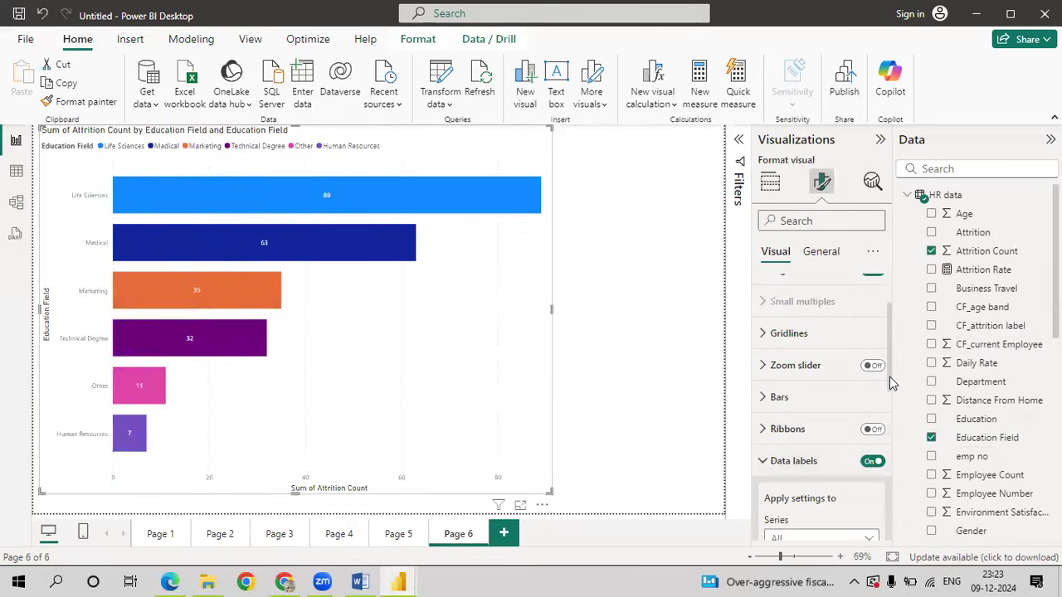
{"action": "left_click_drag", "start_coordinate": [889, 377], "coordinate": [903, 482]}
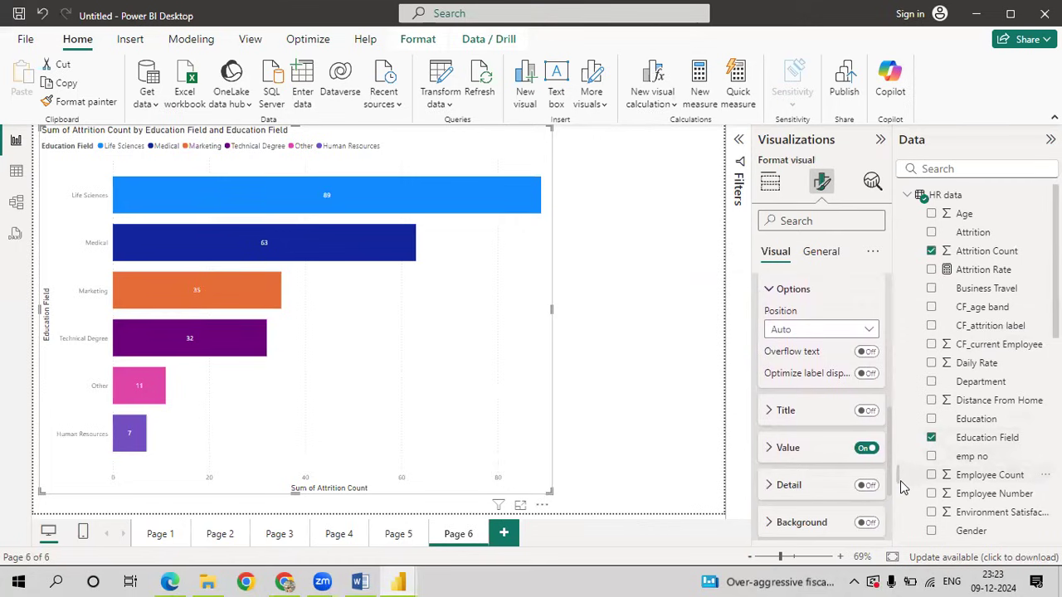
{"action": "left_click", "coordinate": [768, 447]}
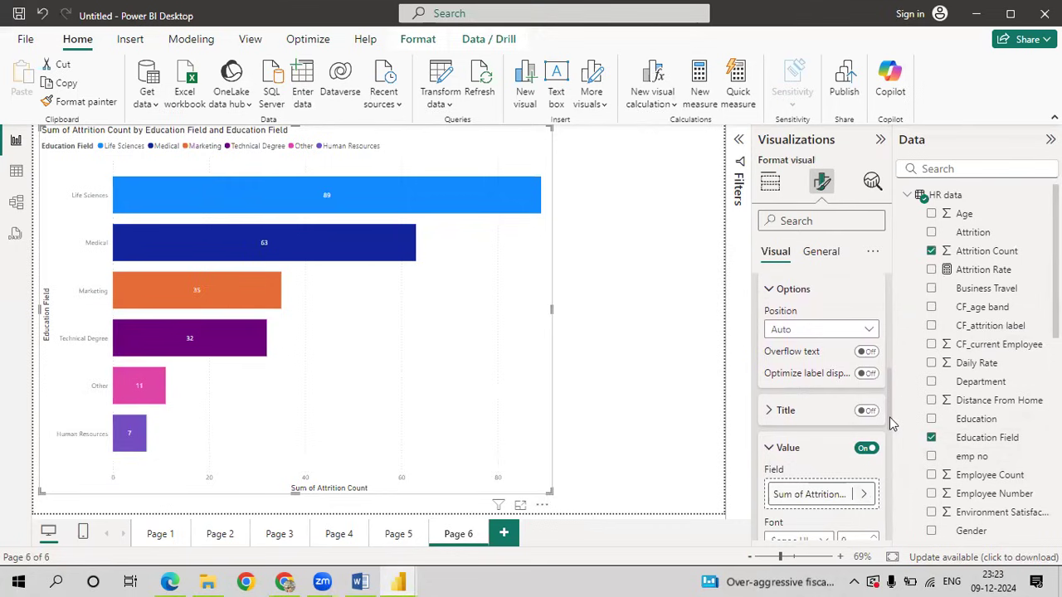
{"action": "scroll", "coordinate": [890, 424], "scroll_direction": "down", "scroll_amount": 4}
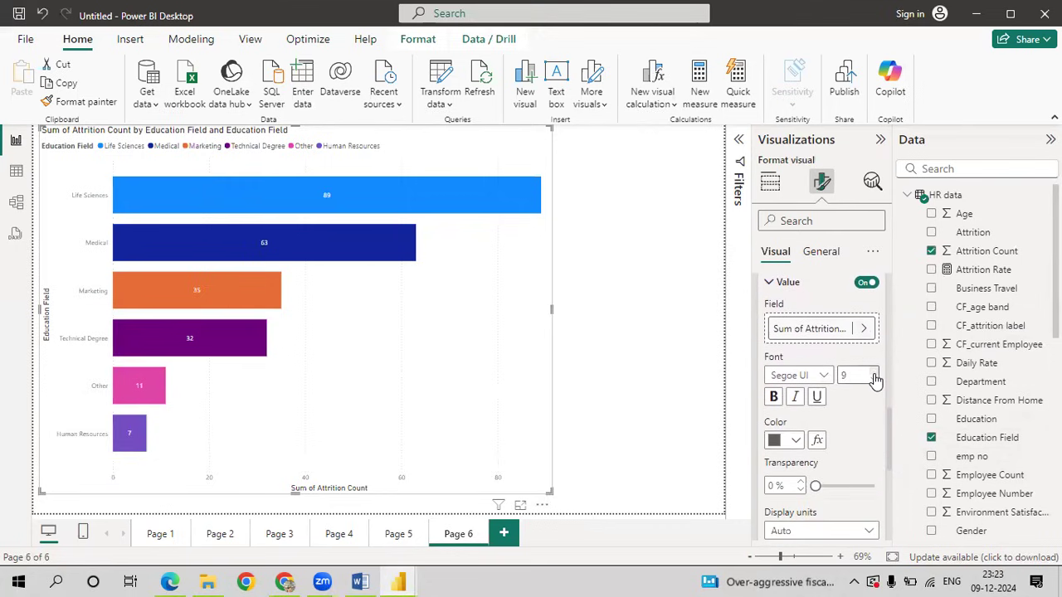
{"action": "scroll", "coordinate": [875, 379], "scroll_direction": "up", "scroll_amount": 3}
{"action": "scroll", "coordinate": [875, 379], "scroll_direction": "up", "scroll_amount": 1}
{"action": "left_click", "coordinate": [670, 396]}
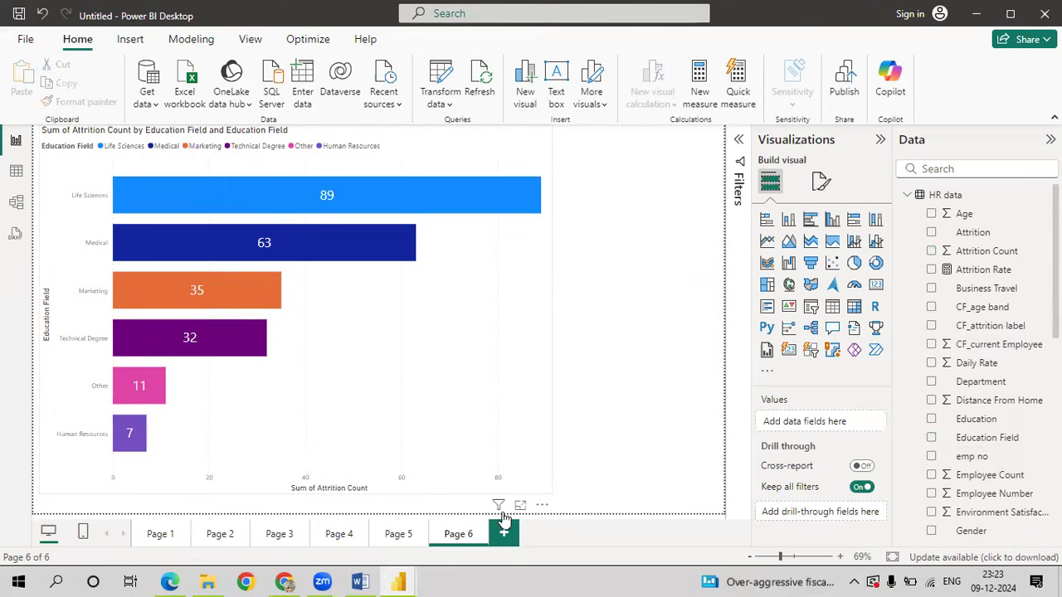
- Highlight task vii in the syllabus PDF: donut charts of Attrition Rate by Gender per age group
{"action": "left_click", "coordinate": [284, 580]}
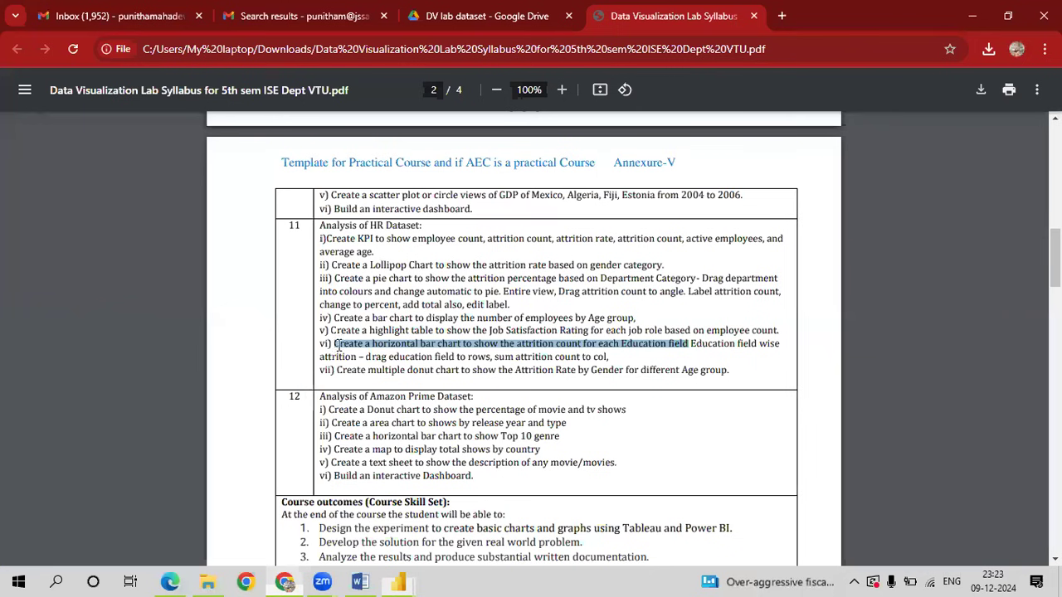
{"action": "left_click_drag", "start_coordinate": [338, 370], "coordinate": [724, 374]}
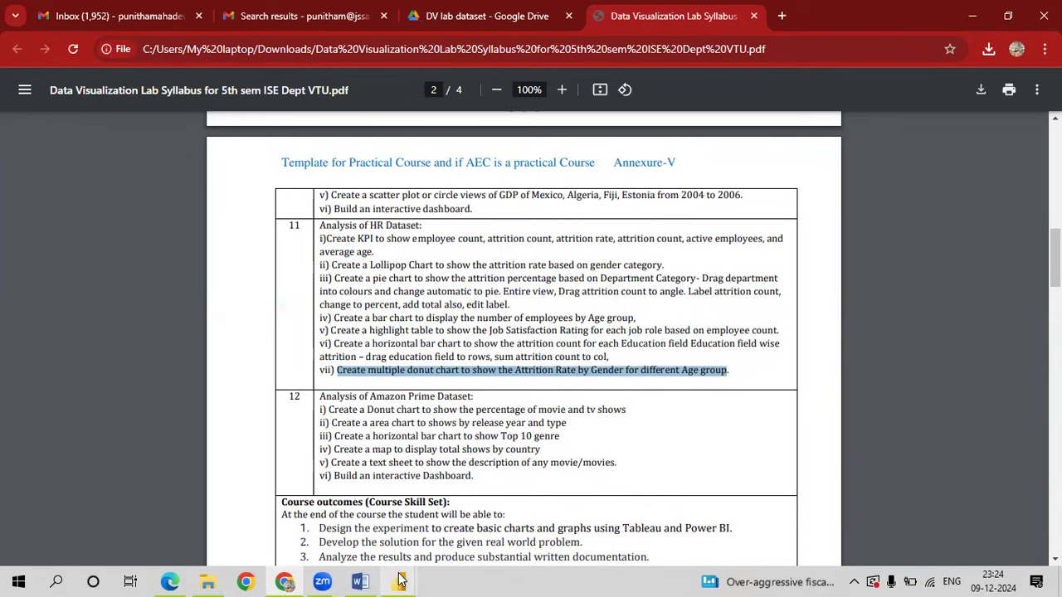
- Add Page 7 with an enlarged donut chart of Attrition Rate split by Gender
{"action": "mouse_move", "coordinate": [398, 582]}
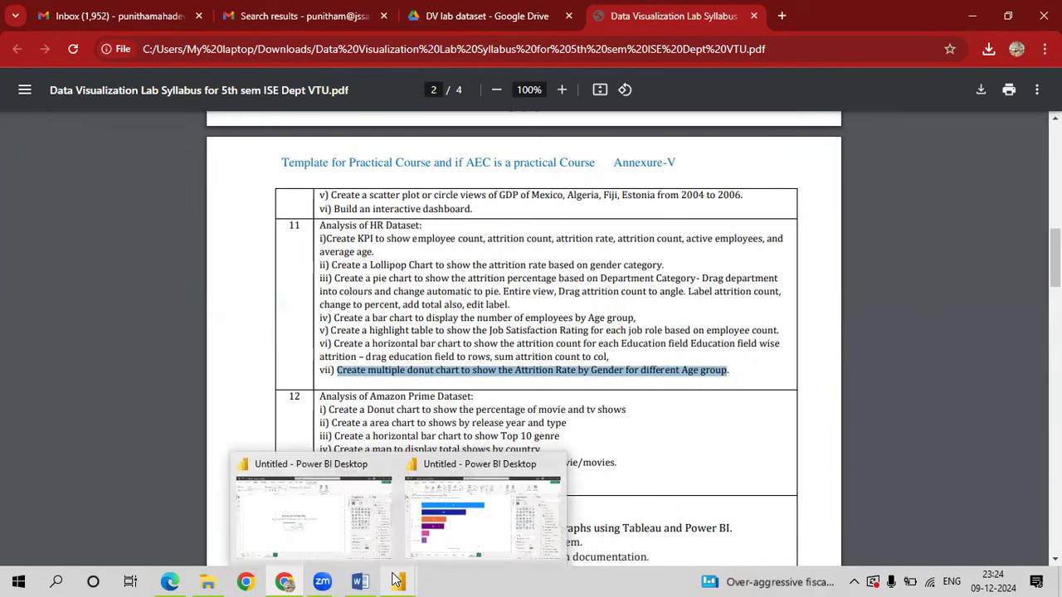
{"action": "left_click", "coordinate": [445, 519]}
{"action": "left_click", "coordinate": [501, 533]}
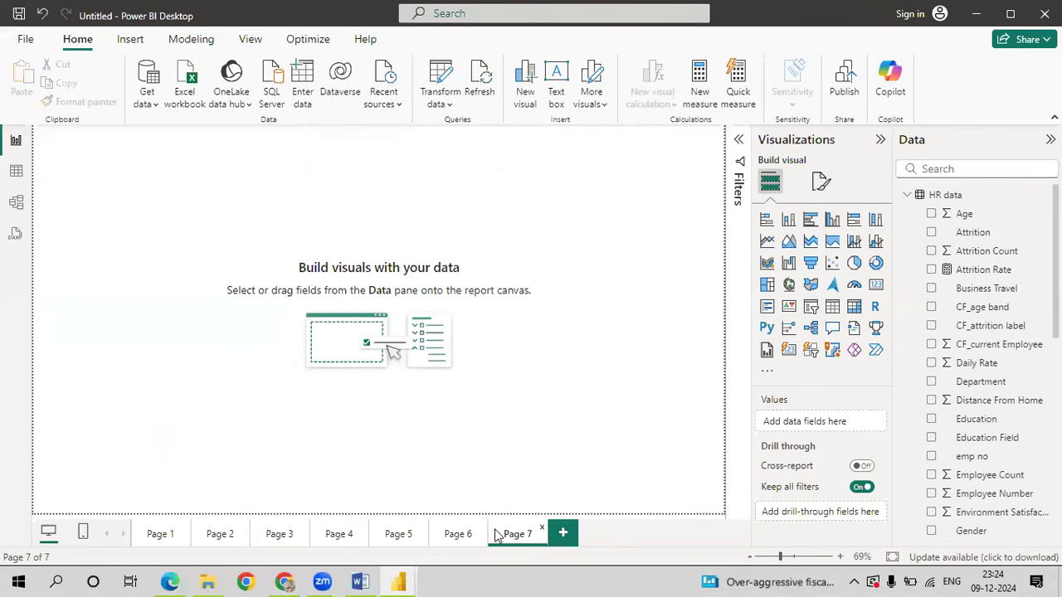
{"action": "left_click", "coordinate": [872, 266]}
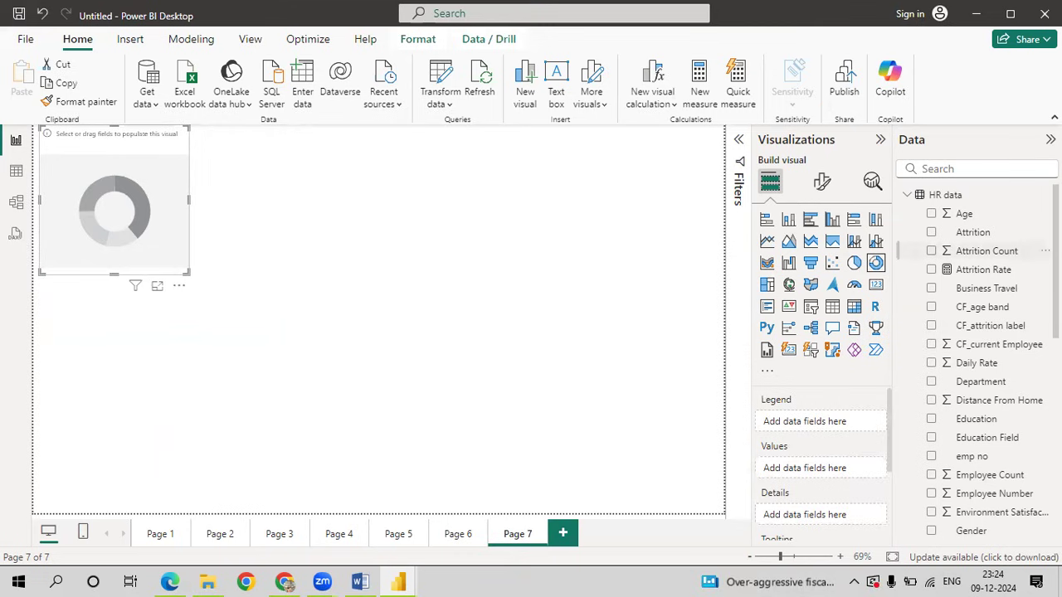
{"action": "scroll", "coordinate": [993, 343], "scroll_direction": "down", "scroll_amount": 3}
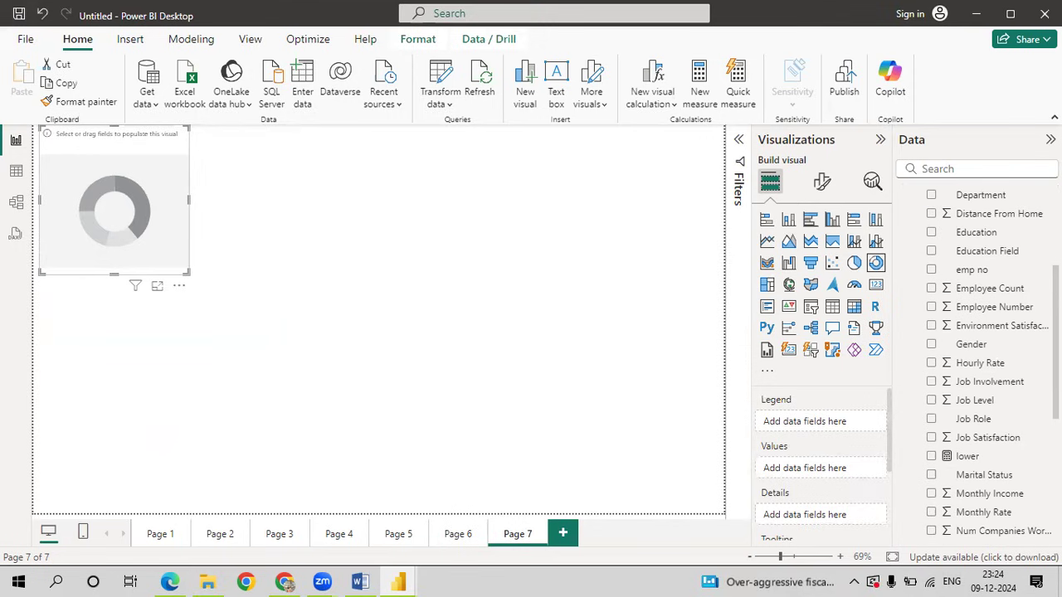
{"action": "left_click_drag", "start_coordinate": [993, 343], "coordinate": [838, 419]}
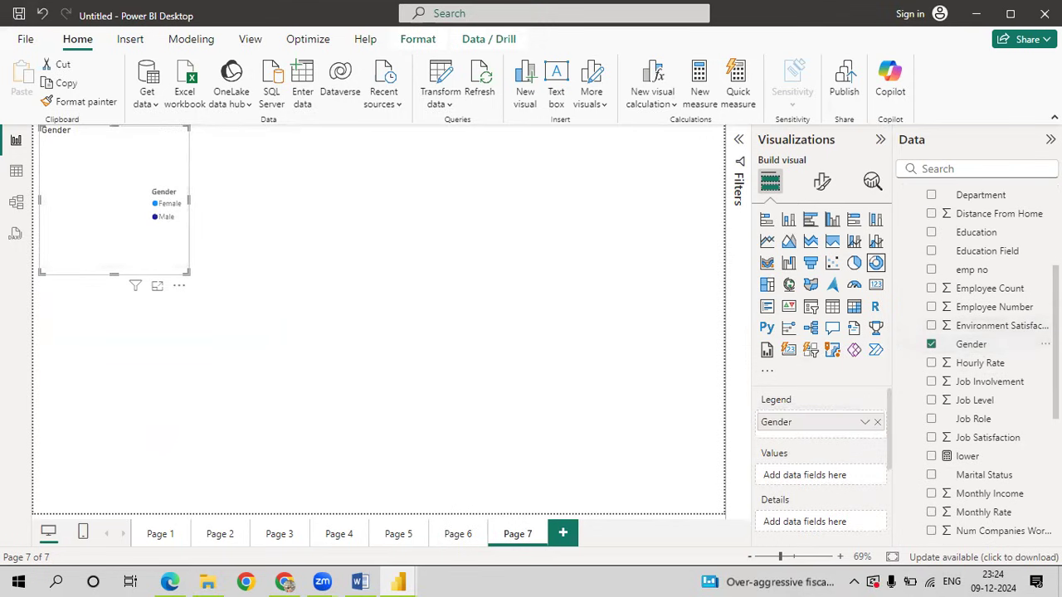
{"action": "scroll", "coordinate": [1007, 274], "scroll_direction": "up", "scroll_amount": 3}
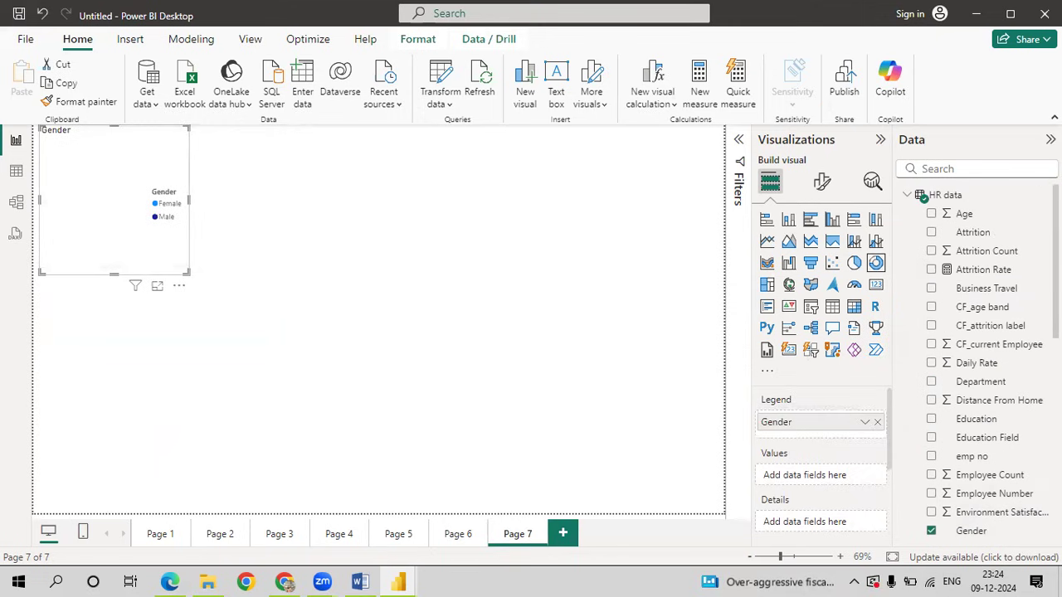
{"action": "left_click_drag", "start_coordinate": [1010, 272], "coordinate": [832, 483]}
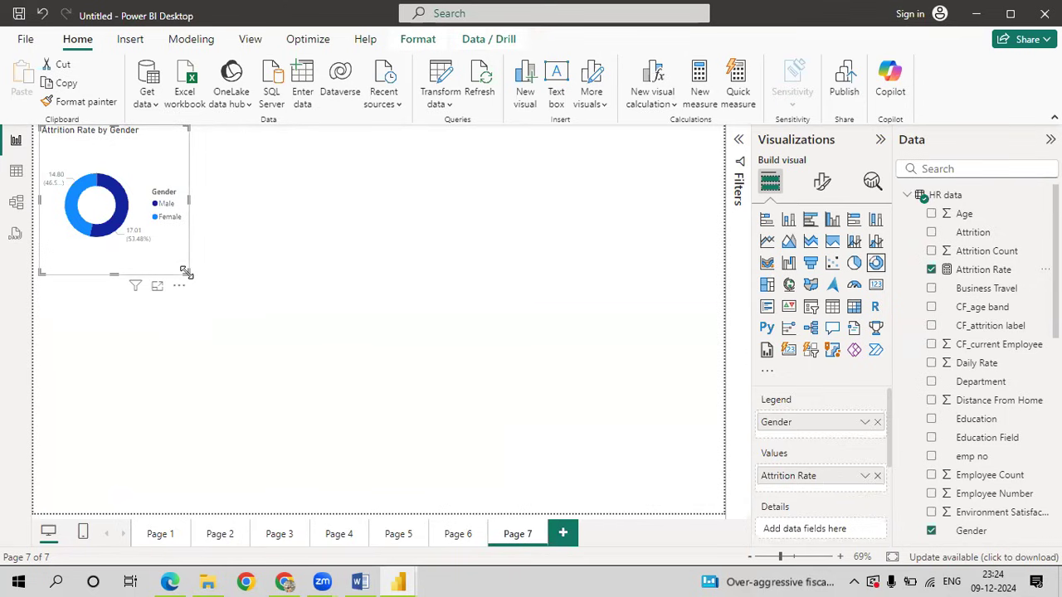
{"action": "left_click_drag", "start_coordinate": [185, 273], "coordinate": [267, 318]}
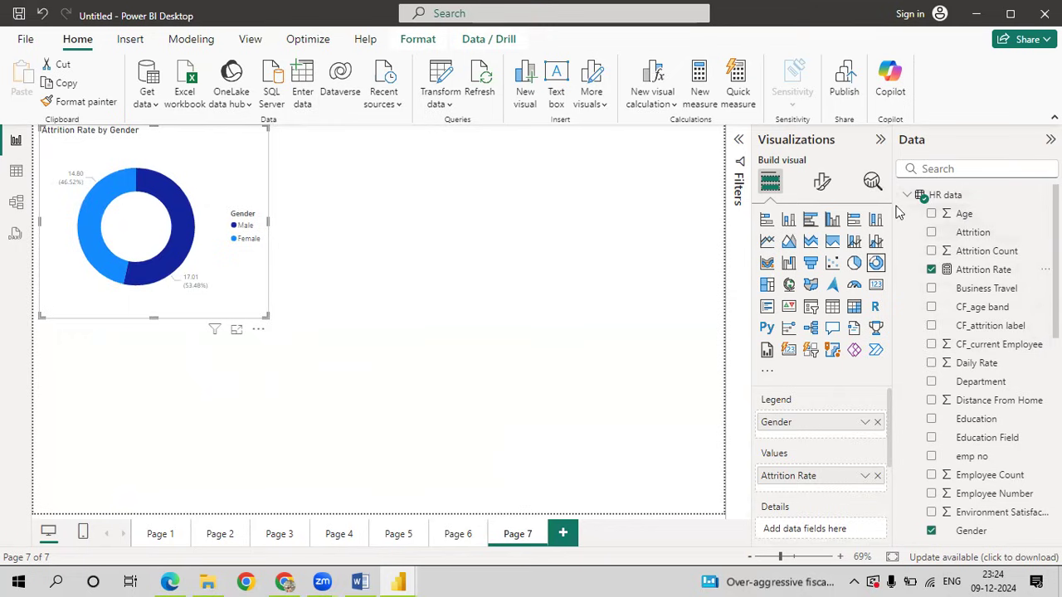
- Add a CF_age band visual filter to the donut with only 25 - 34 ticked
{"action": "left_click", "coordinate": [738, 143]}
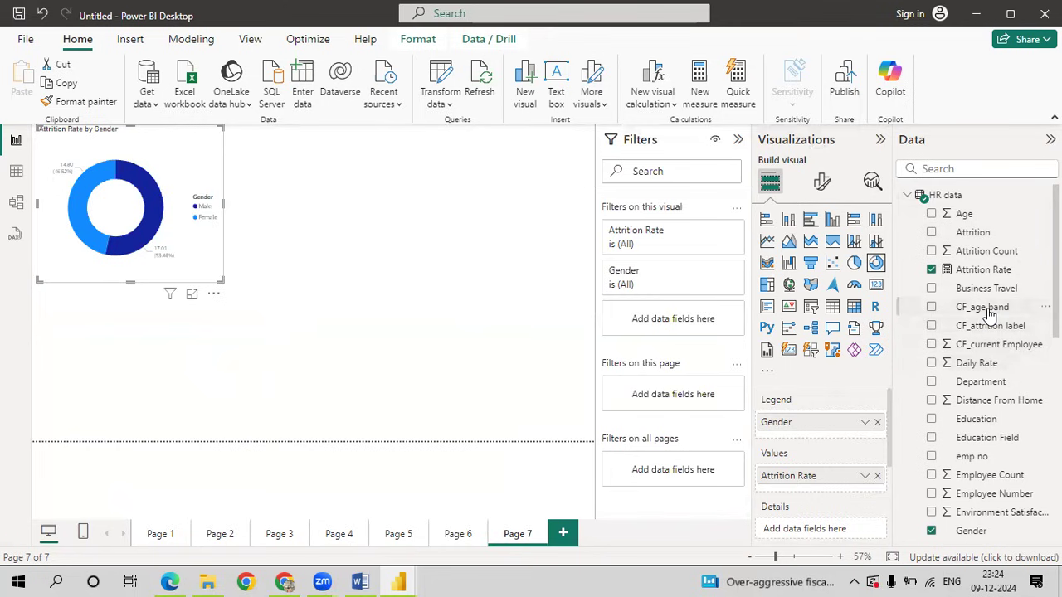
{"action": "left_click_drag", "start_coordinate": [989, 313], "coordinate": [715, 341]}
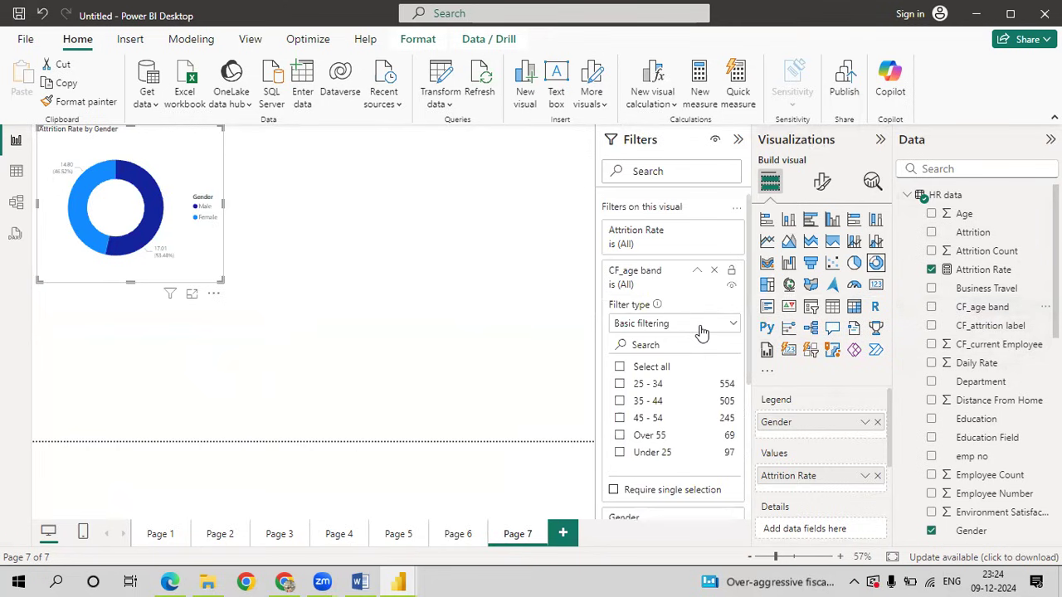
{"action": "left_click", "coordinate": [619, 385]}
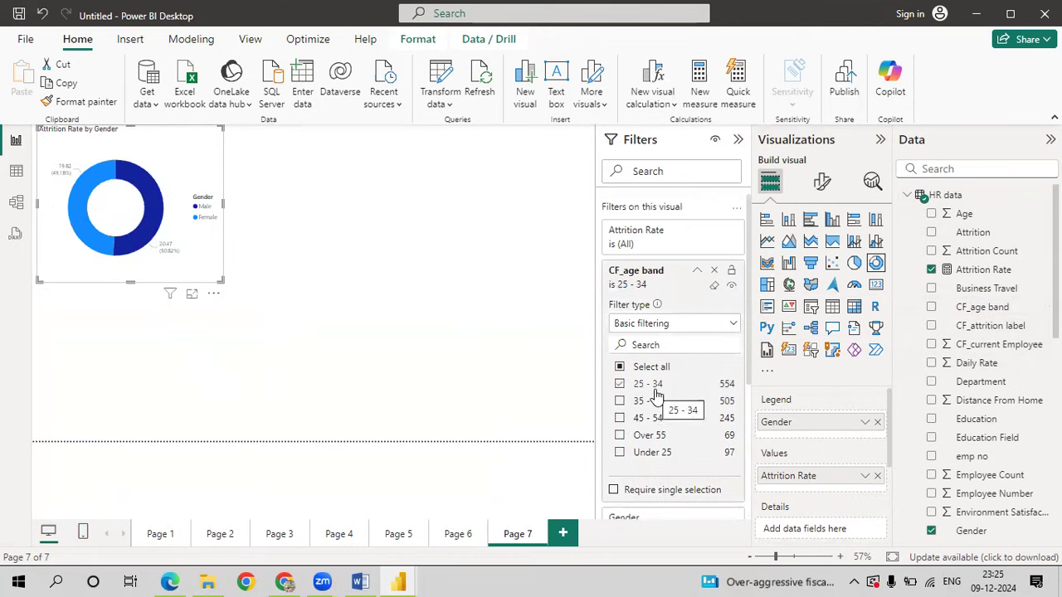
- Copy the filtered donut chart and paste a second copy beside the original
{"action": "left_click", "coordinate": [334, 261]}
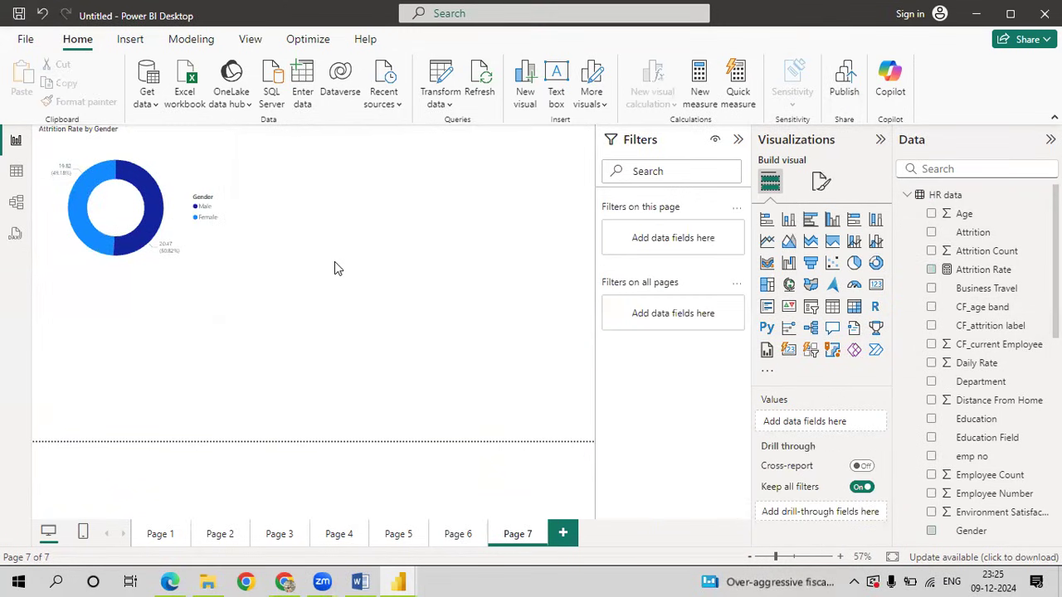
{"action": "left_click", "coordinate": [188, 166]}
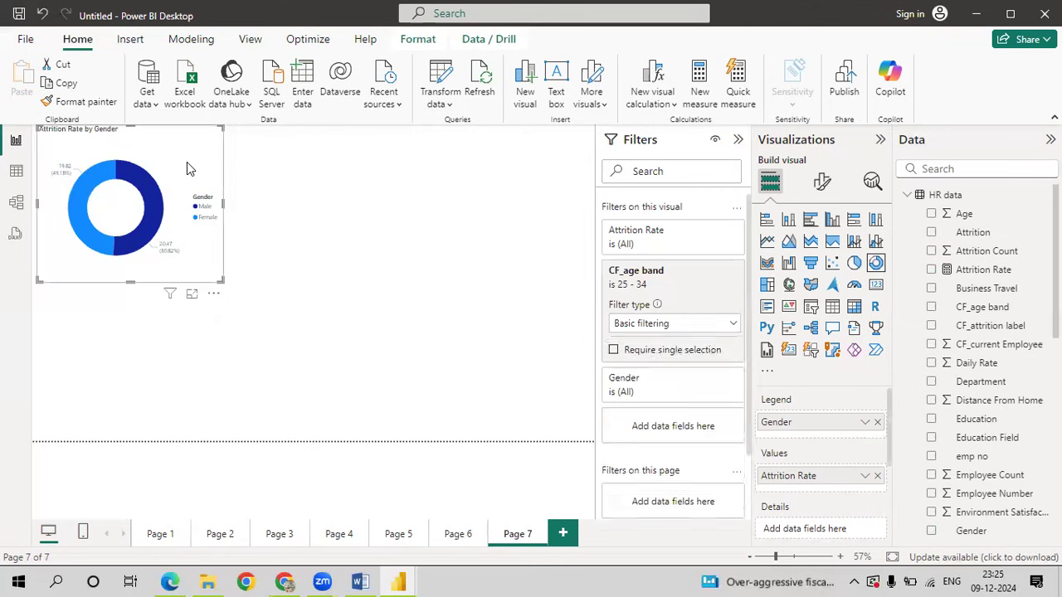
{"action": "right_click", "coordinate": [189, 168]}
{"action": "mouse_move", "coordinate": [214, 248]}
{"action": "left_click", "coordinate": [350, 251]}
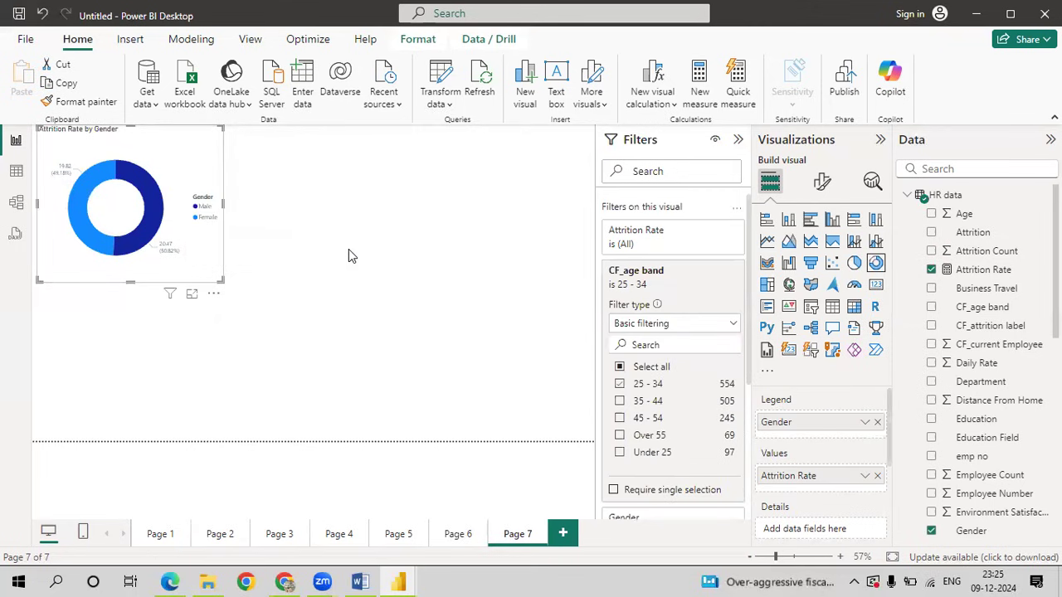
{"action": "left_click", "coordinate": [370, 210]}
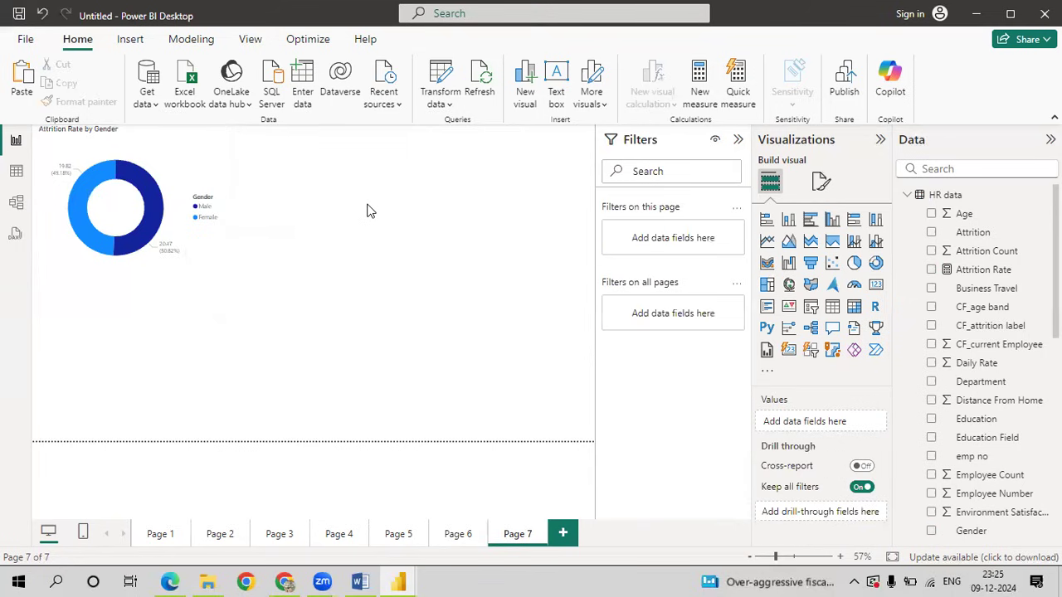
{"action": "key", "text": "ctrl+v"}
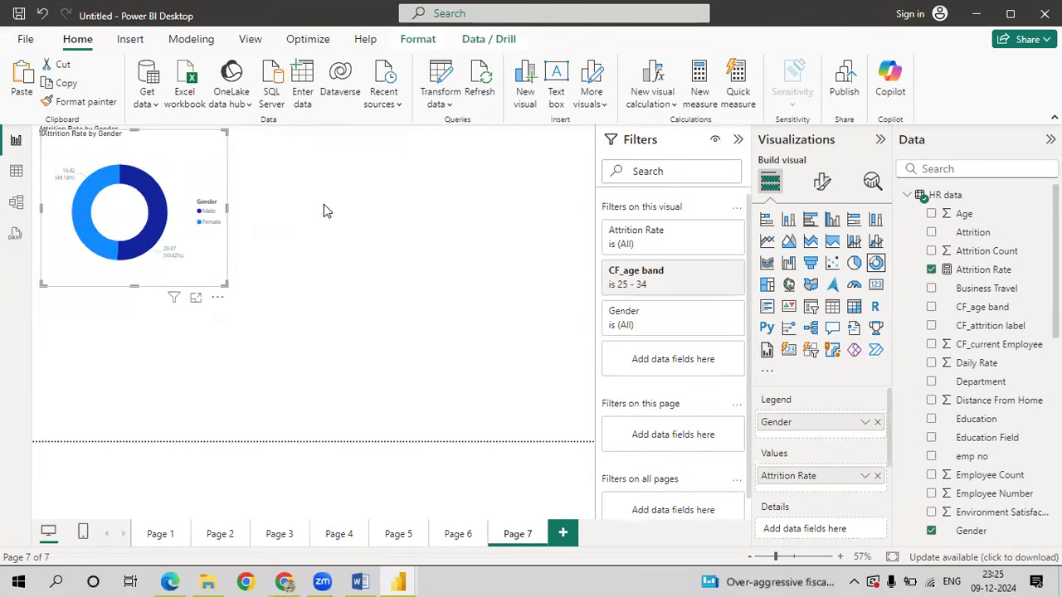
{"action": "left_click_drag", "start_coordinate": [171, 134], "coordinate": [355, 129]}
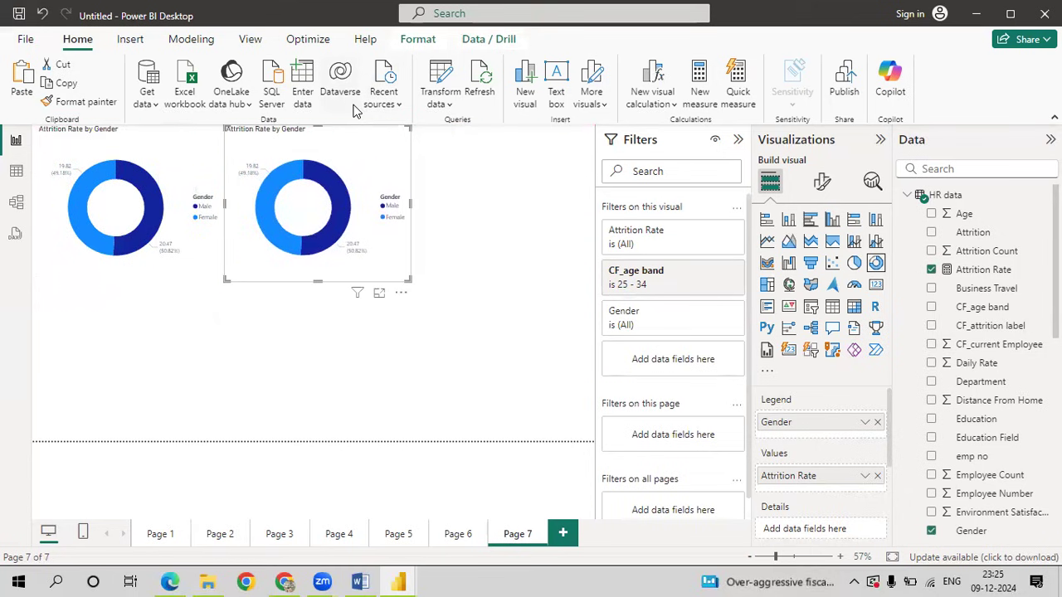
- Paste three more donut copies to finish the top row and fill the two bottom slots
{"action": "left_click_drag", "start_coordinate": [177, 212], "coordinate": [181, 218]}
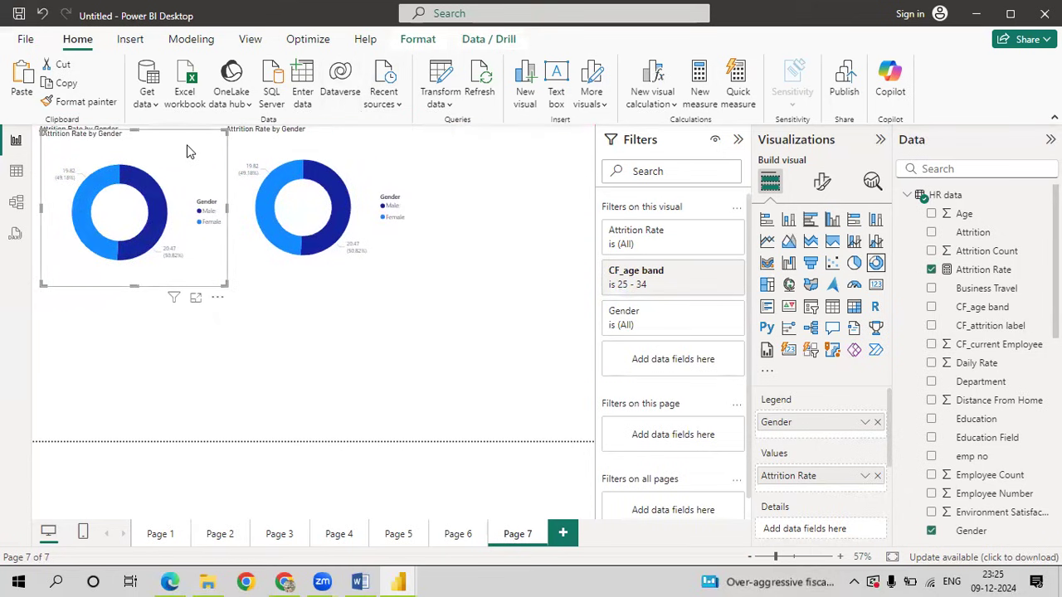
{"action": "key", "text": "ctrl+v"}
{"action": "left_click_drag", "start_coordinate": [429, 158], "coordinate": [557, 147]}
{"action": "left_click", "coordinate": [265, 351]}
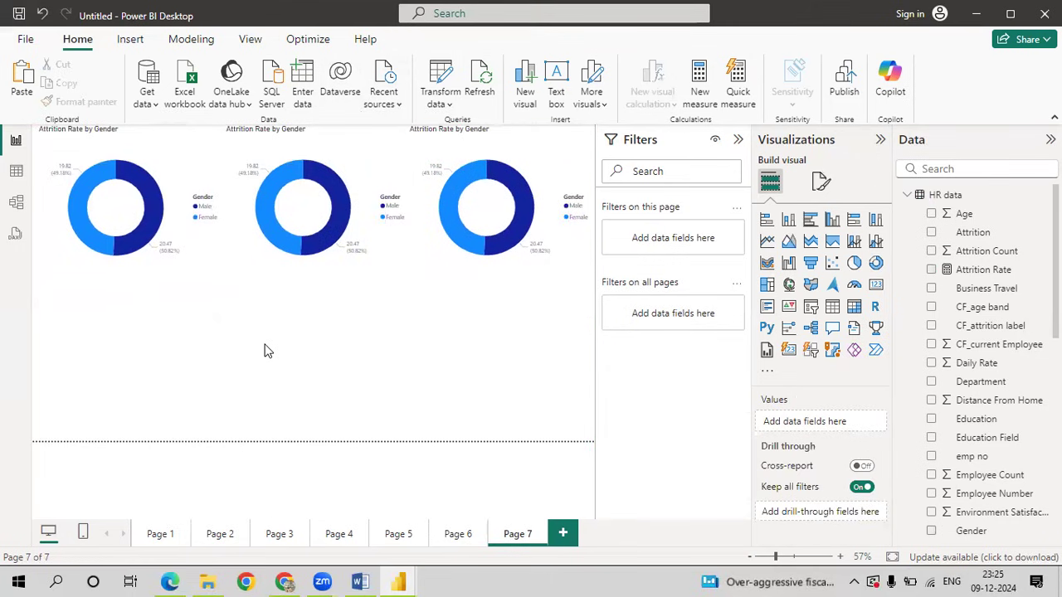
{"action": "left_click", "coordinate": [185, 137]}
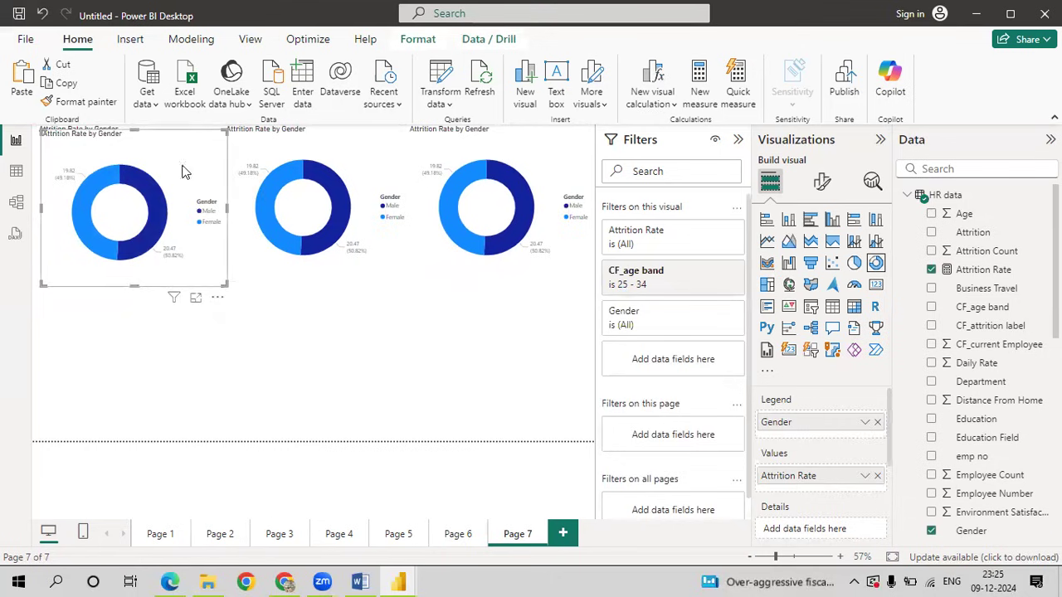
{"action": "key", "text": "ctrl+v"}
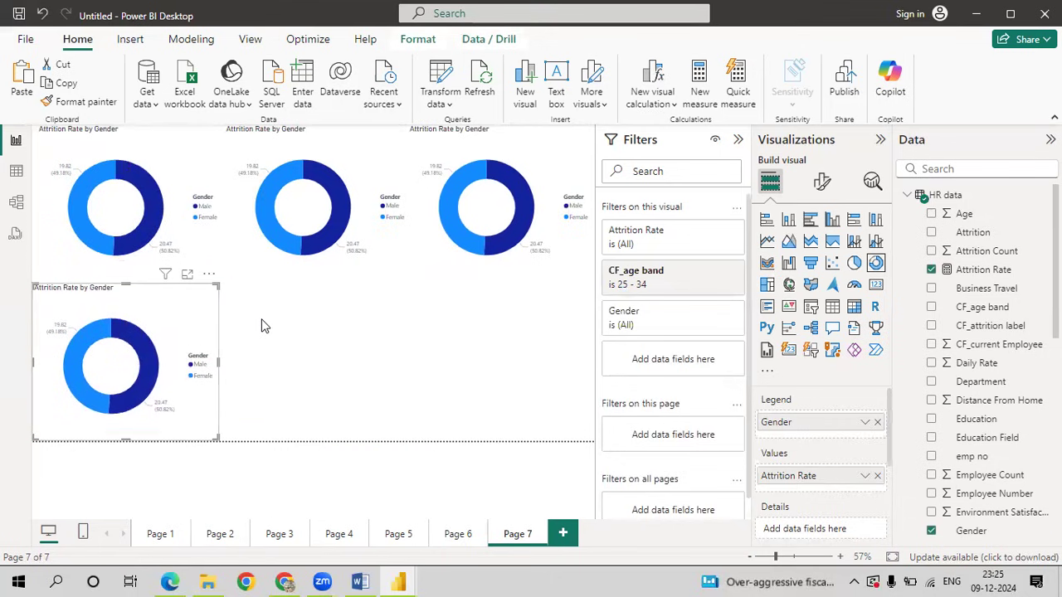
{"action": "left_click", "coordinate": [261, 326]}
{"action": "left_click", "coordinate": [156, 149]}
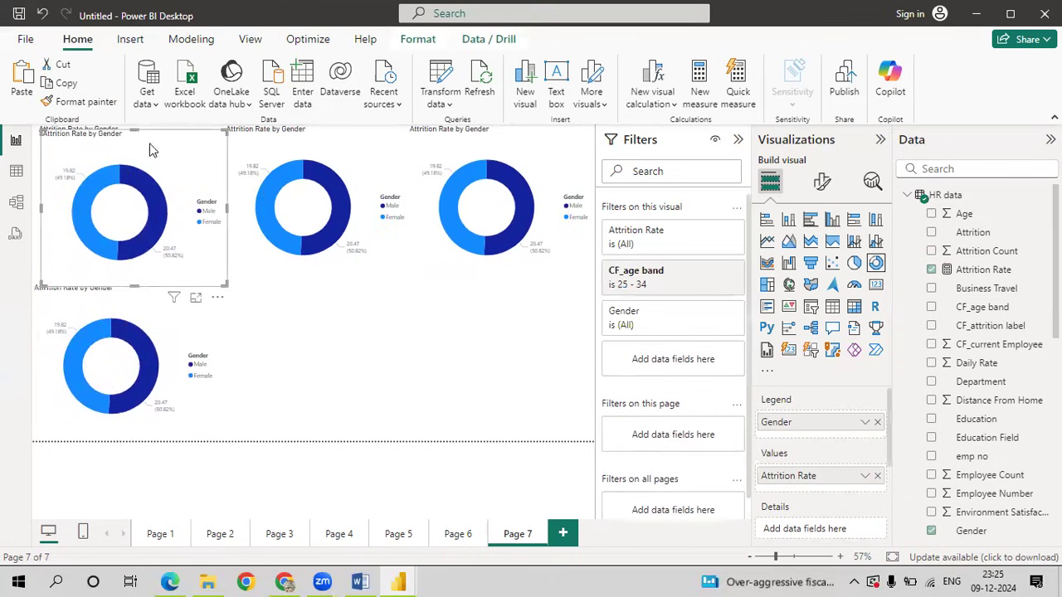
{"action": "key", "text": "ctrl+v"}
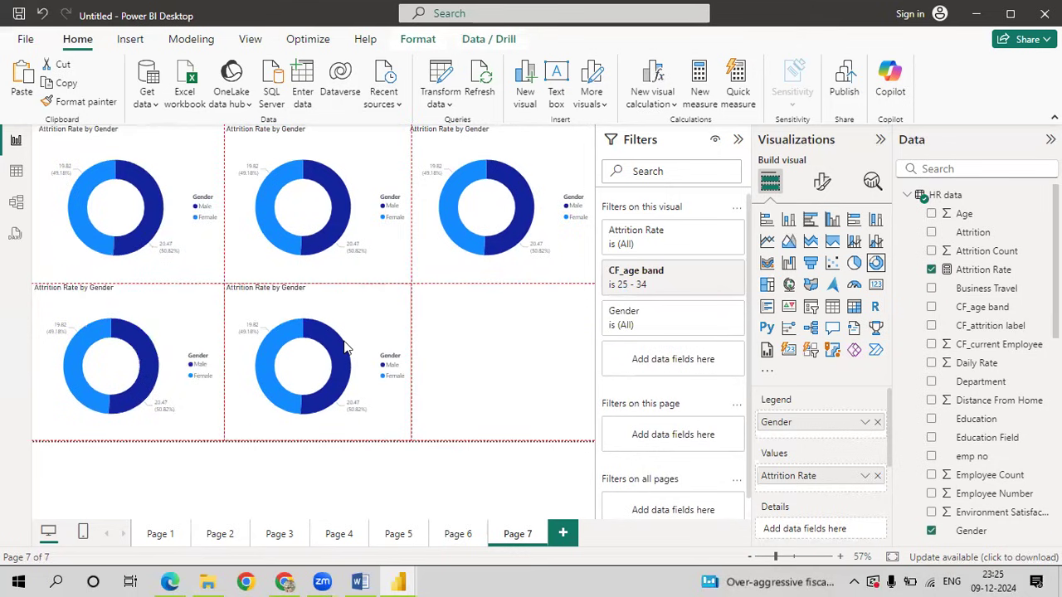
{"action": "left_click_drag", "start_coordinate": [347, 349], "coordinate": [351, 349]}
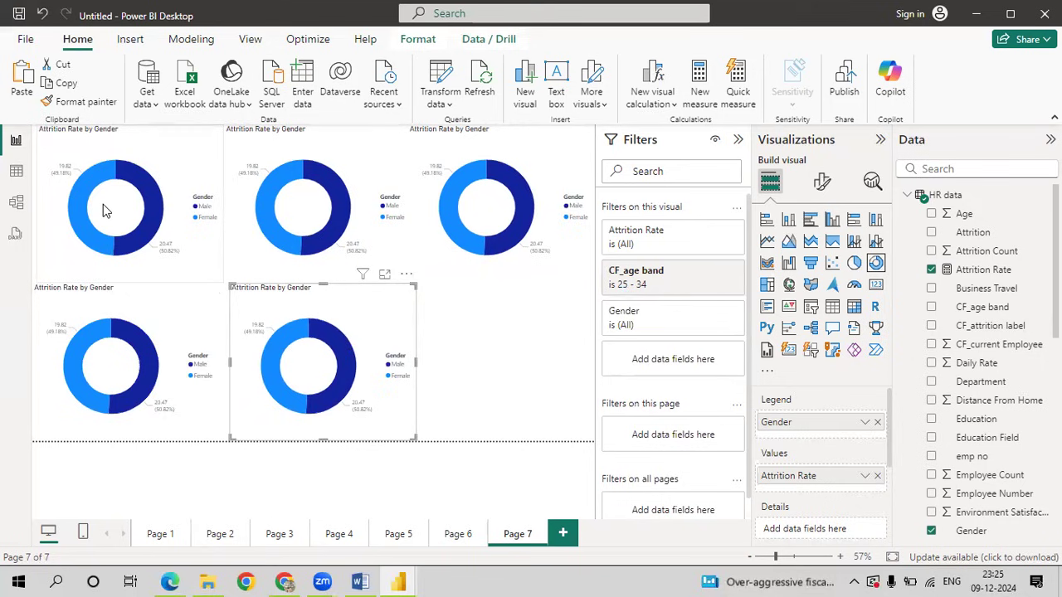
- Refilter the top-middle donut to 35 - 44 and the top-right donut to 45 - 54
{"action": "left_click", "coordinate": [358, 147]}
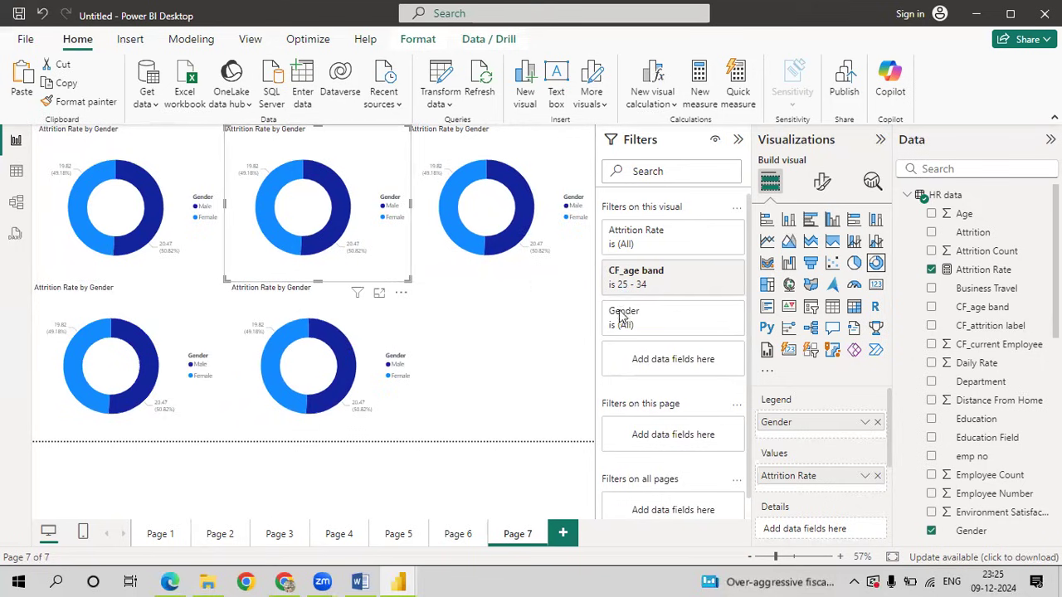
{"action": "left_click", "coordinate": [698, 274]}
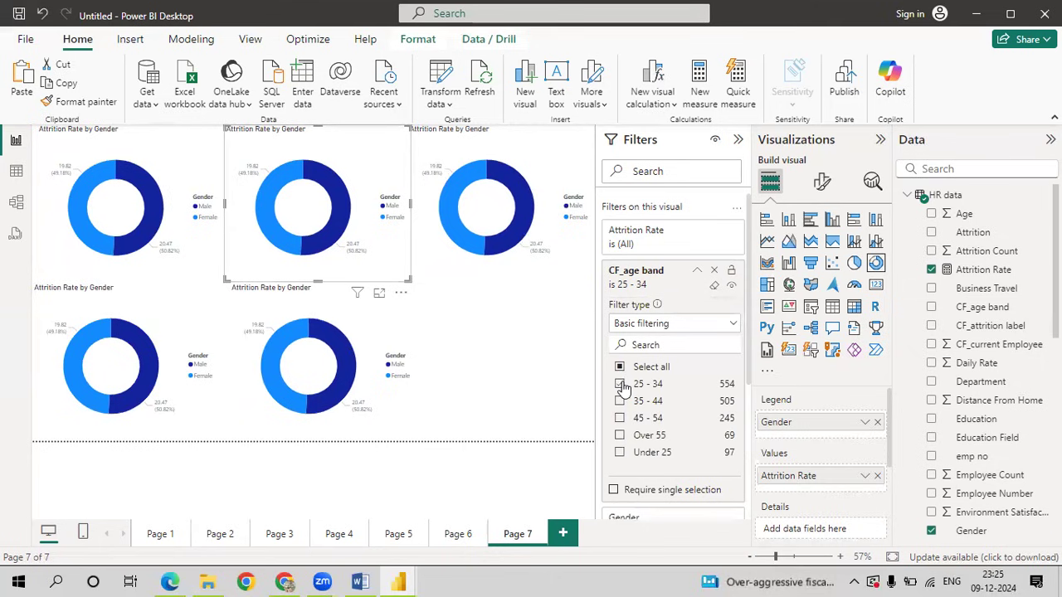
{"action": "left_click", "coordinate": [620, 385]}
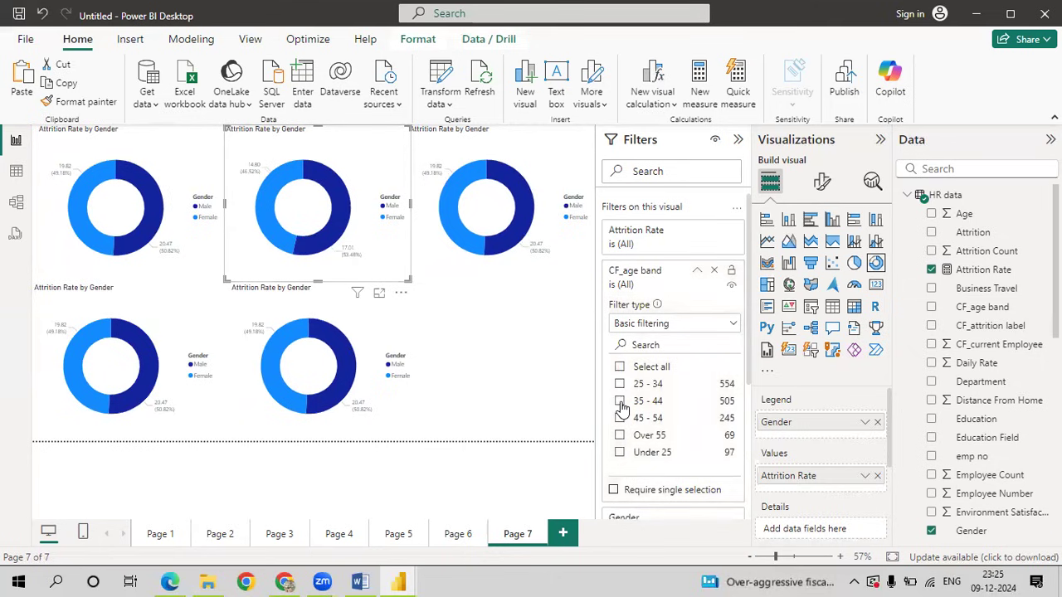
{"action": "left_click", "coordinate": [621, 401]}
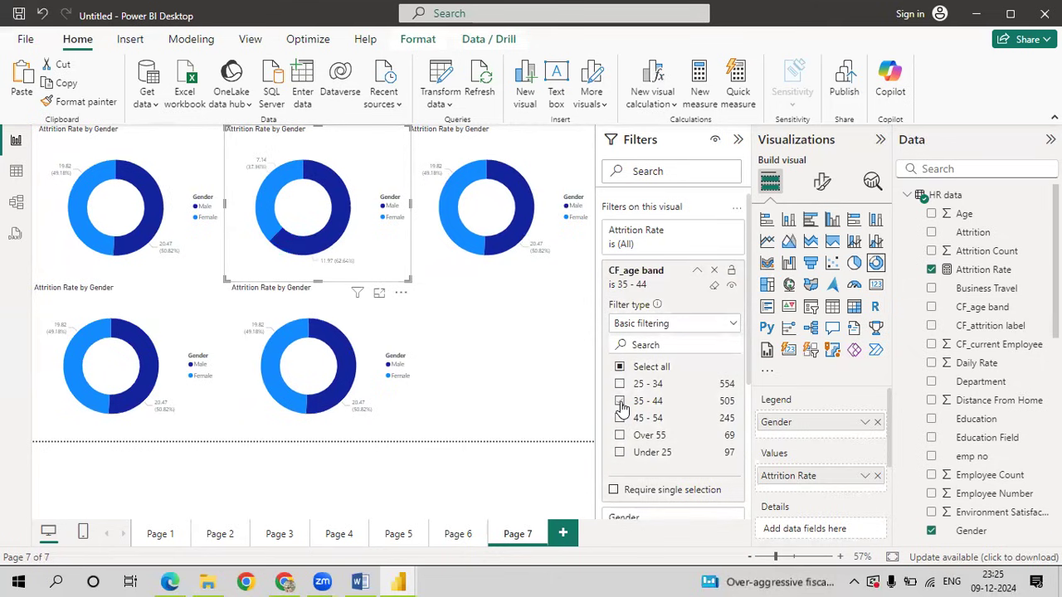
{"action": "left_click", "coordinate": [469, 275]}
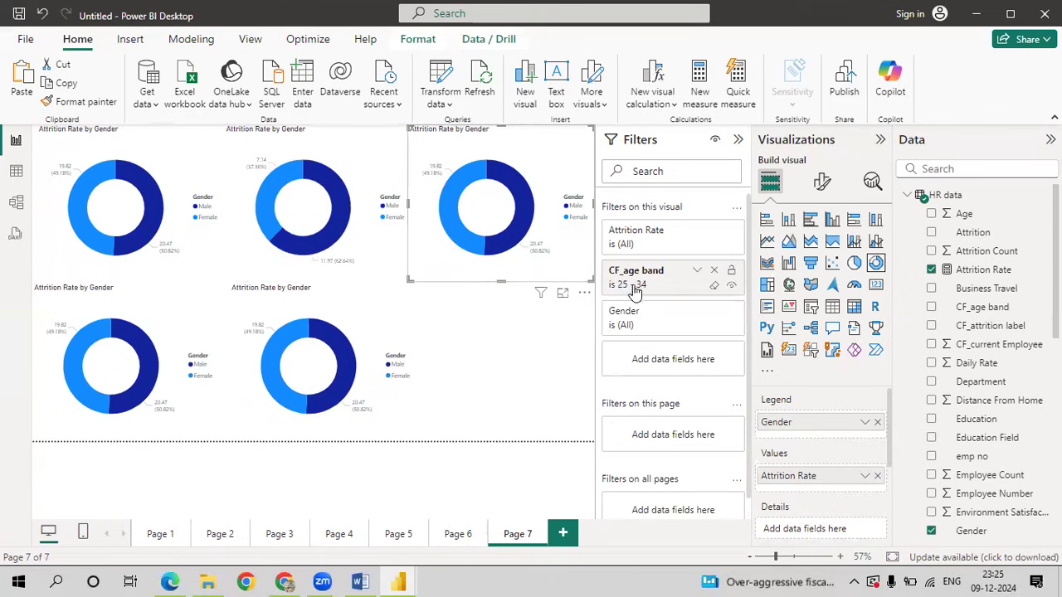
{"action": "left_click", "coordinate": [697, 272]}
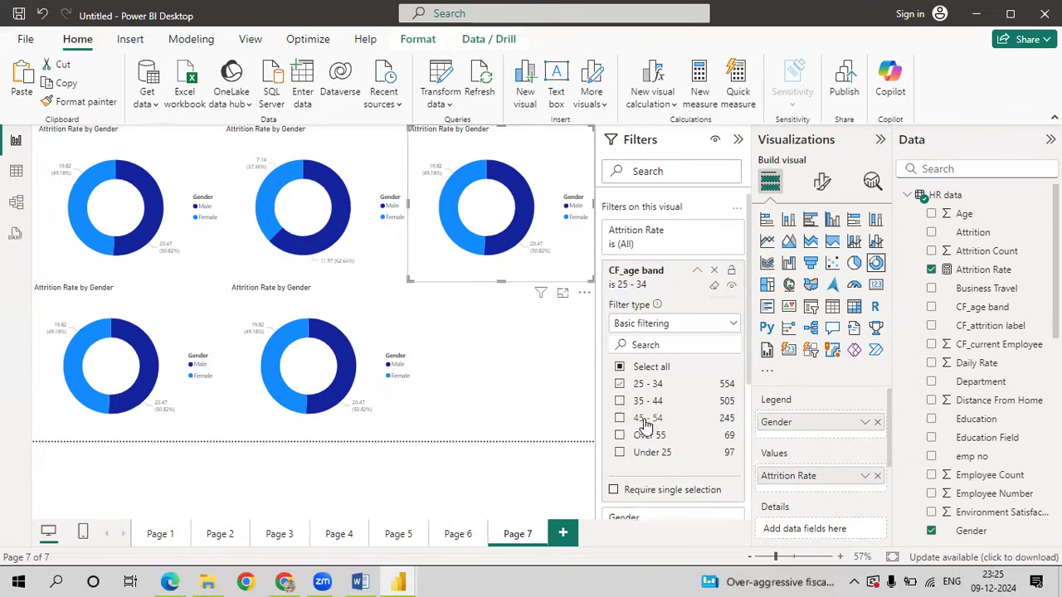
{"action": "left_click", "coordinate": [619, 385]}
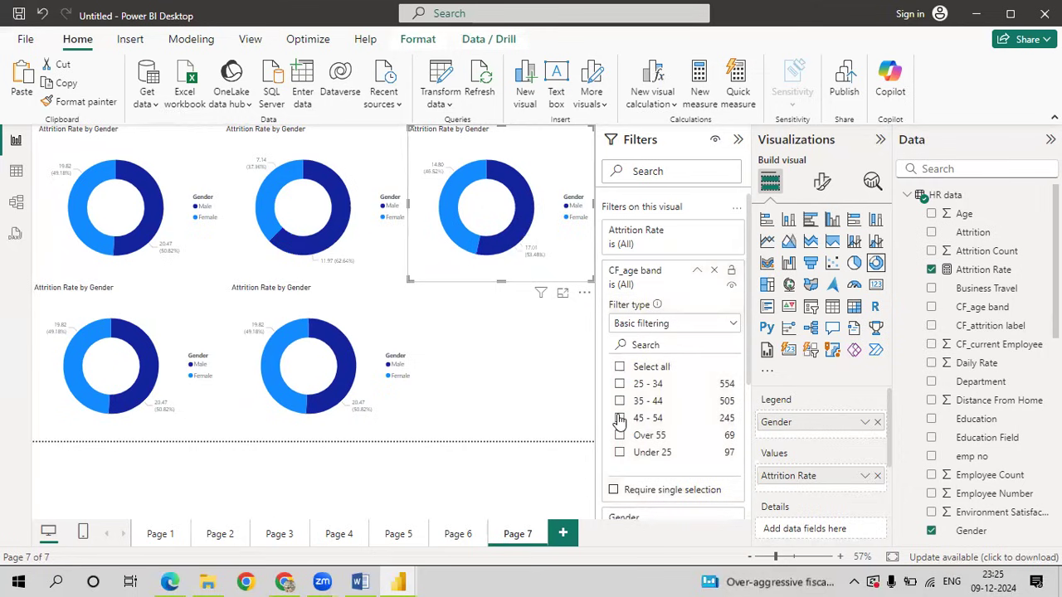
{"action": "left_click", "coordinate": [620, 418]}
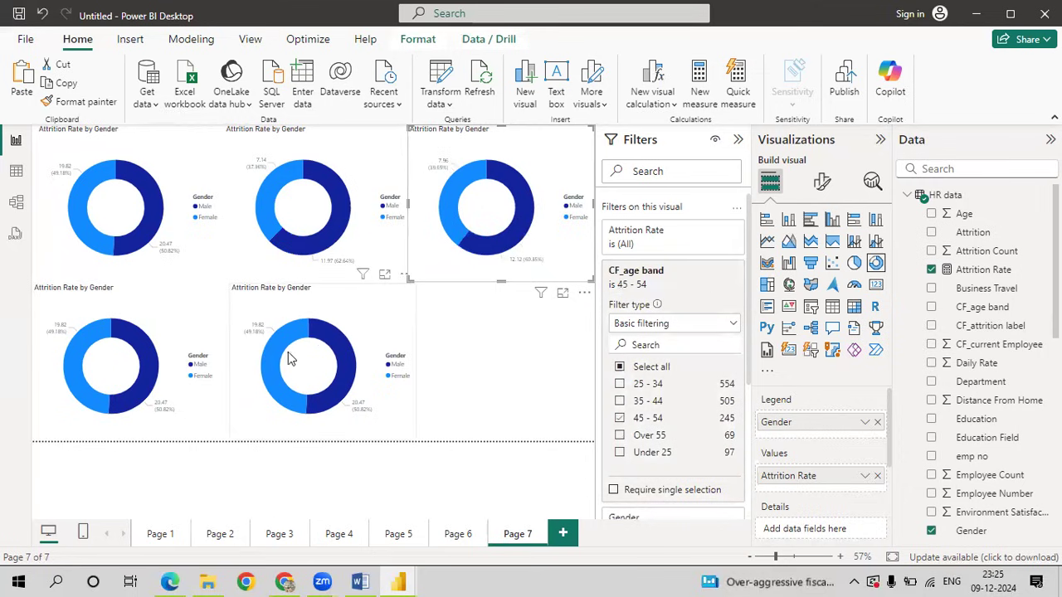
- Refilter the bottom-left donut to Over 55 and the bottom-middle donut to Under 25
{"action": "left_click", "coordinate": [162, 311]}
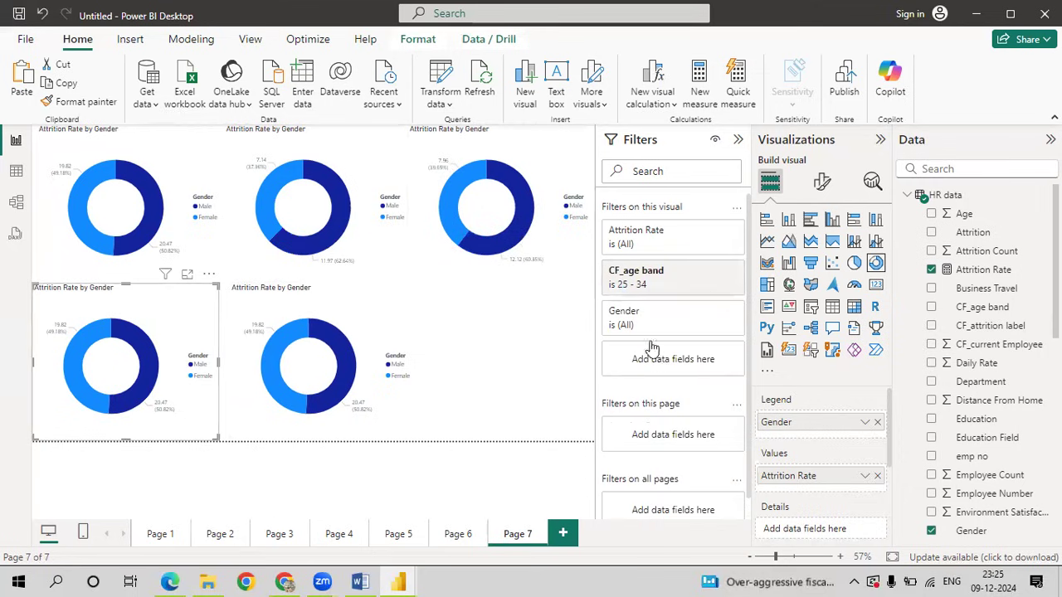
{"action": "left_click", "coordinate": [646, 292]}
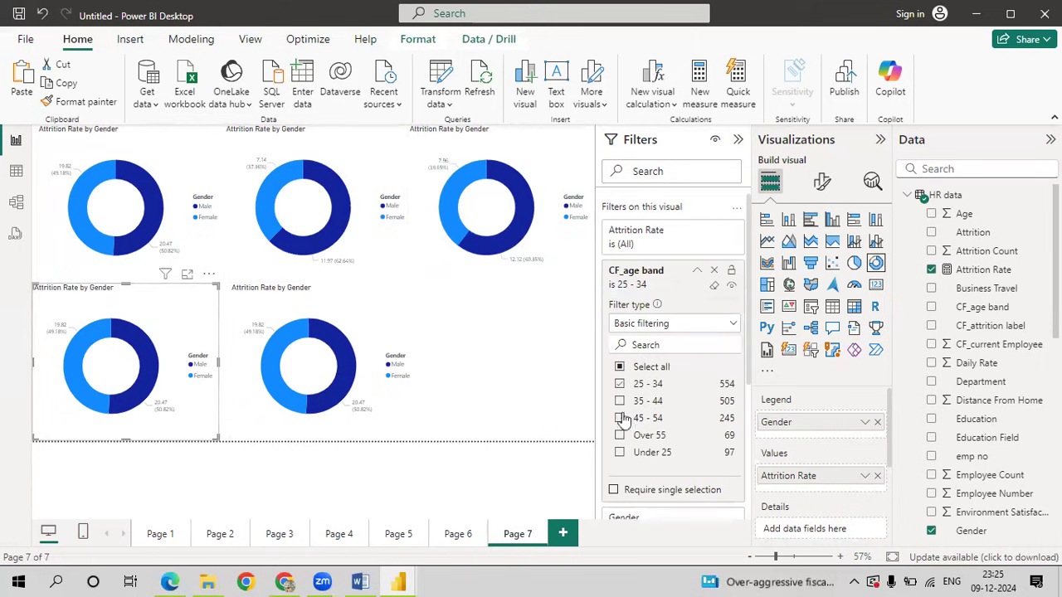
{"action": "left_click", "coordinate": [619, 384]}
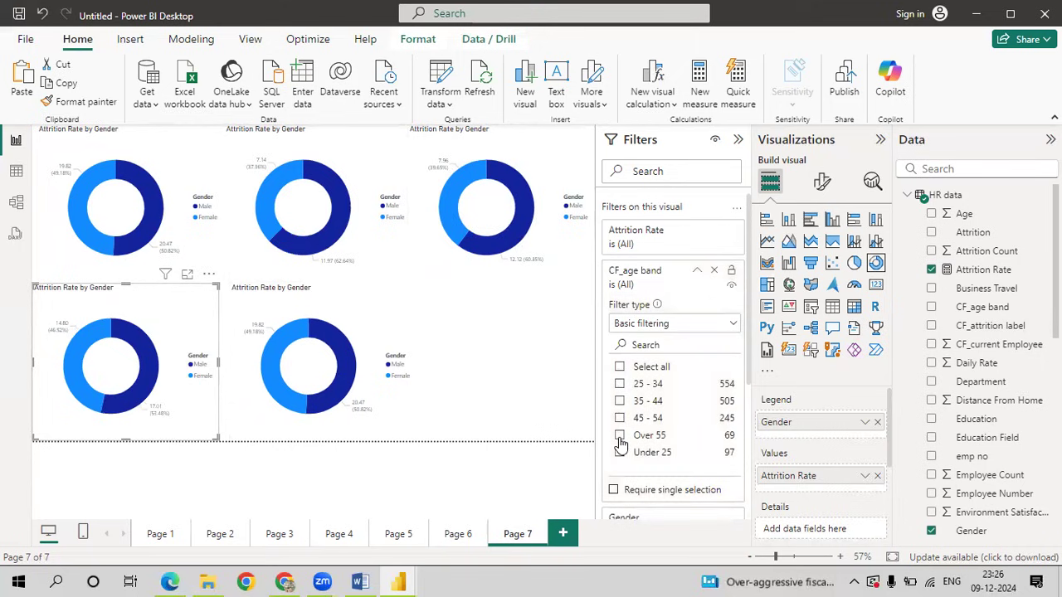
{"action": "left_click", "coordinate": [620, 436]}
{"action": "left_click", "coordinate": [338, 325]}
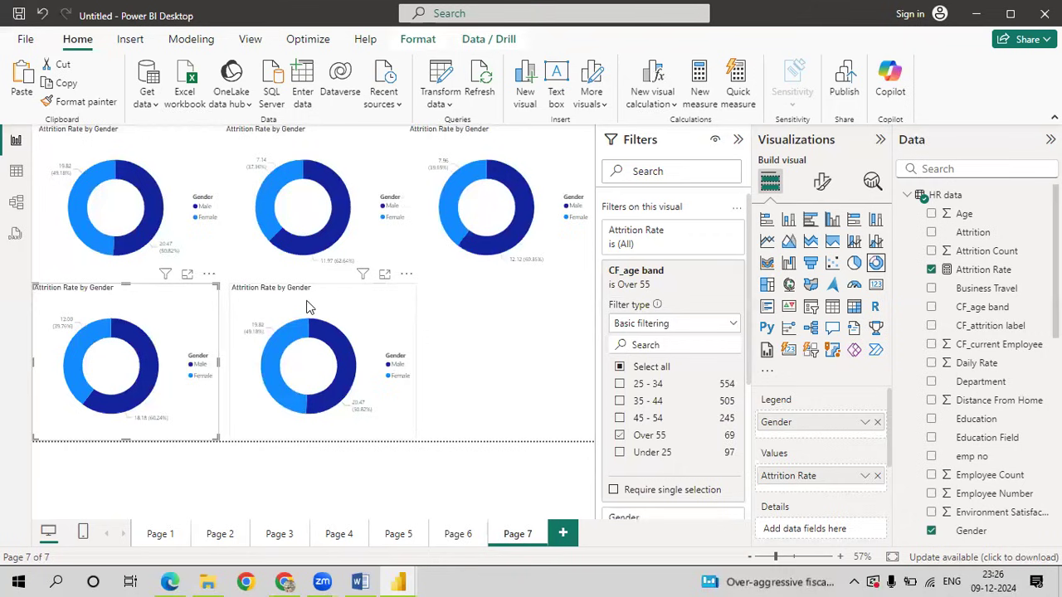
{"action": "left_click", "coordinate": [663, 289]}
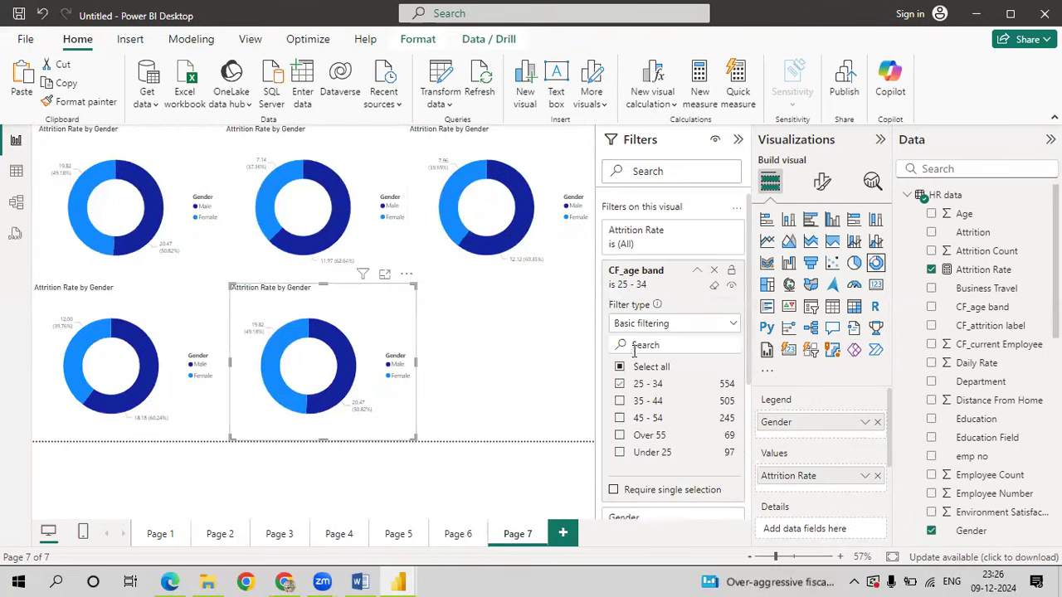
{"action": "left_click", "coordinate": [620, 454]}
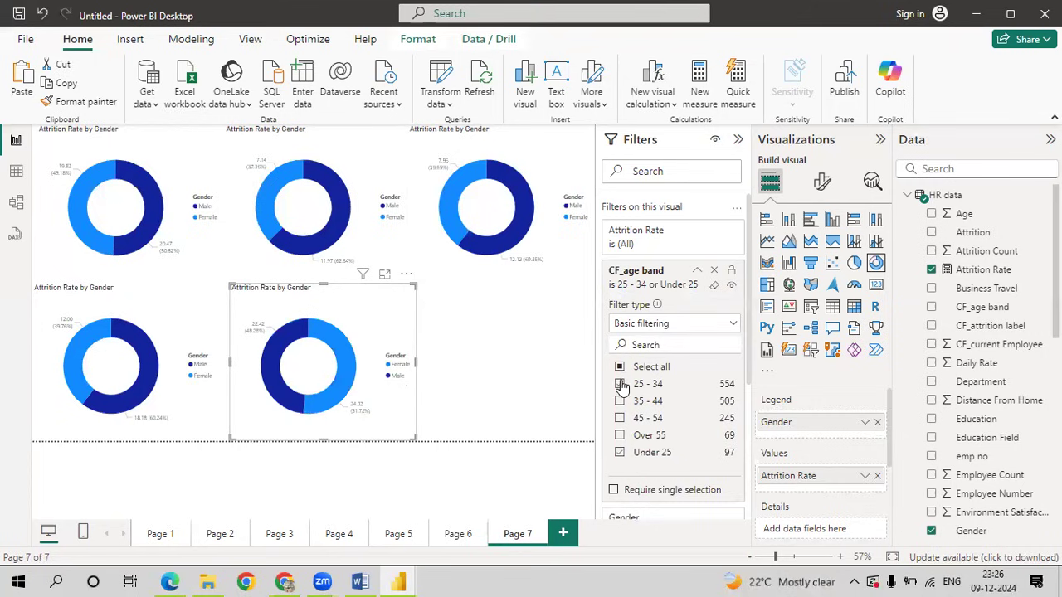
{"action": "left_click", "coordinate": [620, 384]}
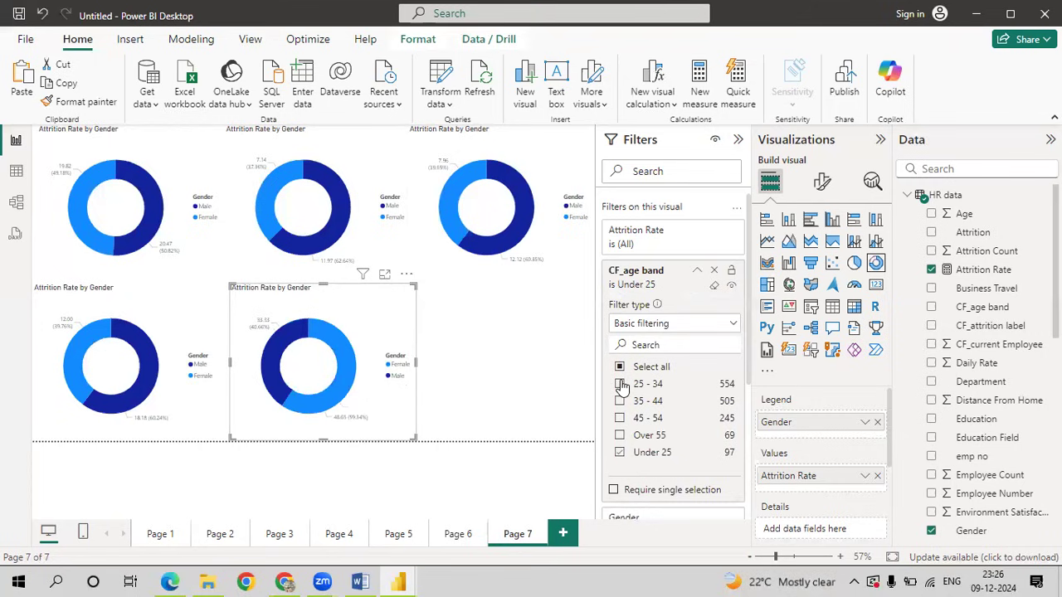
- Set the Under 25 donut's detail label contents to All detail labels
{"action": "left_click", "coordinate": [697, 271]}
{"action": "left_click", "coordinate": [822, 181]}
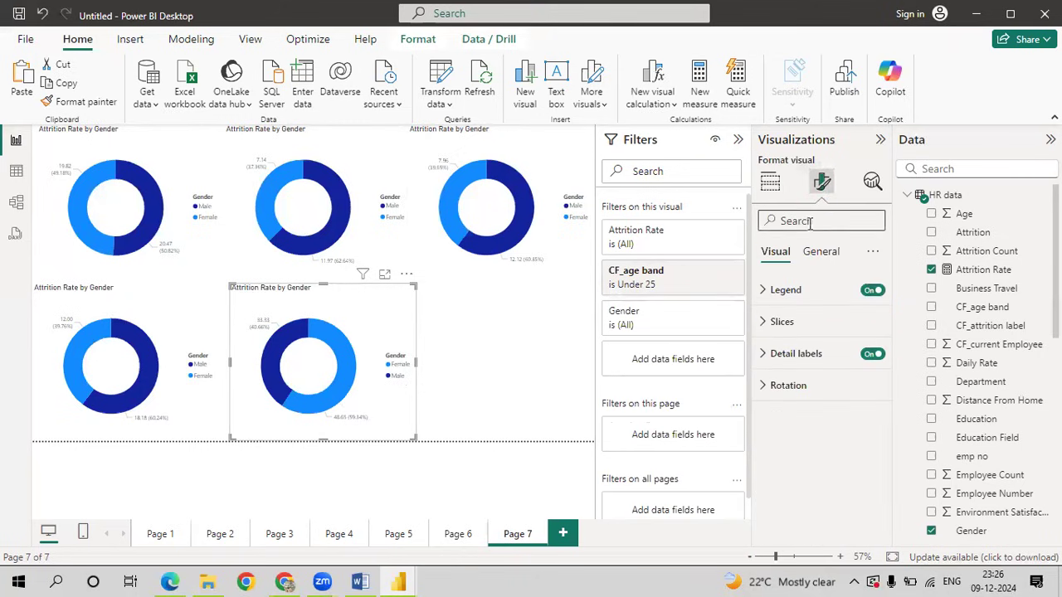
{"action": "left_click", "coordinate": [762, 358]}
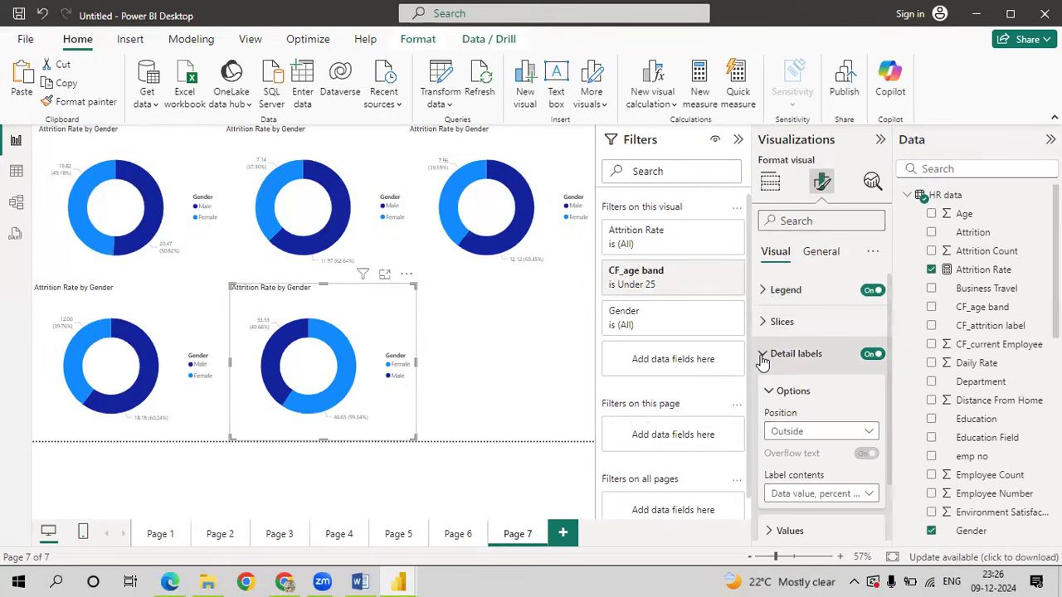
{"action": "left_click", "coordinate": [871, 494]}
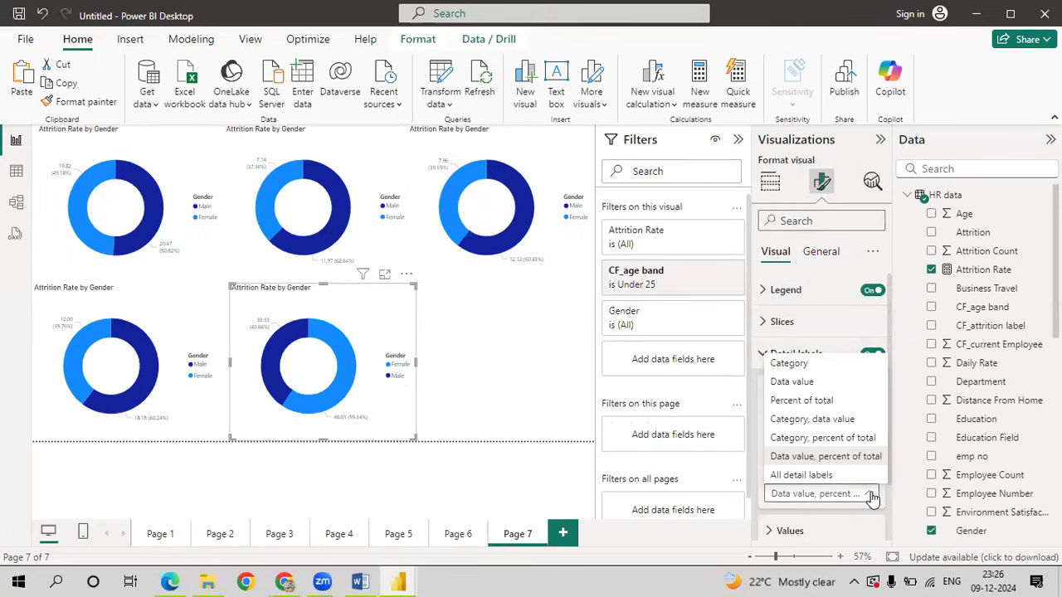
{"action": "left_click", "coordinate": [819, 474]}
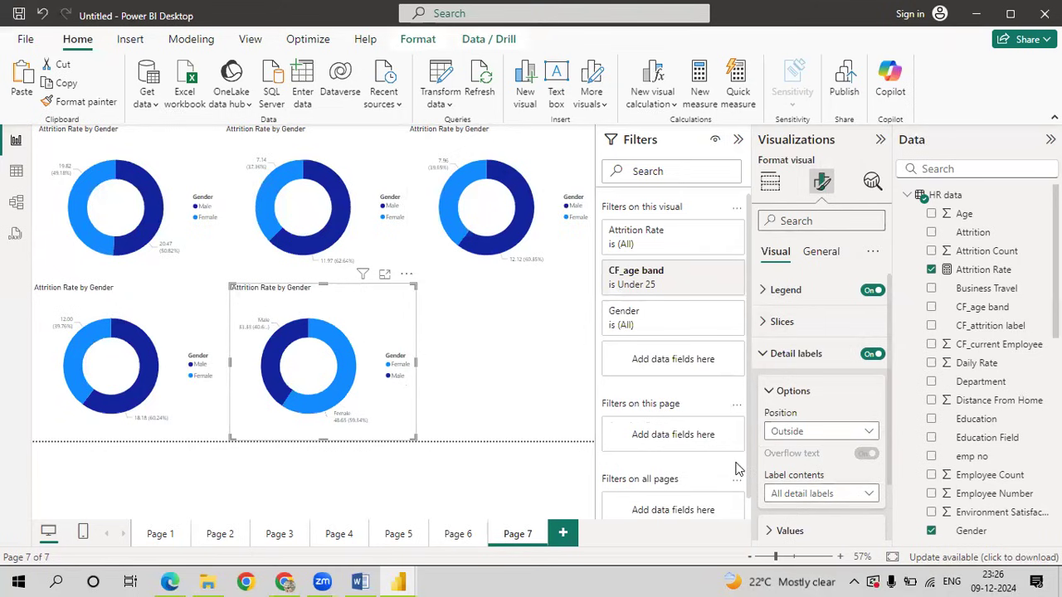
{"action": "left_click", "coordinate": [763, 358]}
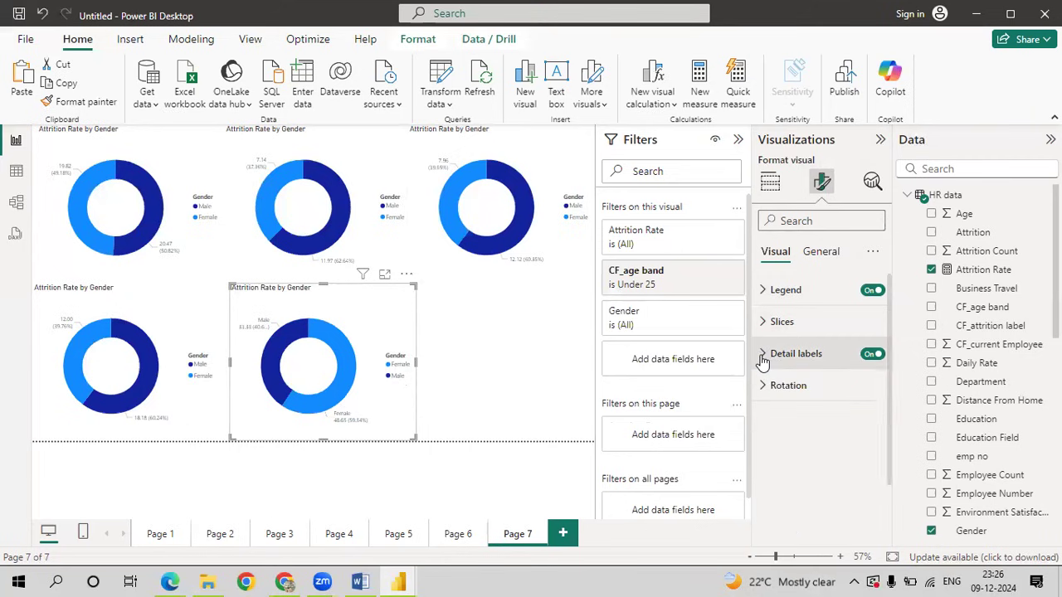
{"action": "left_click", "coordinate": [759, 292]}
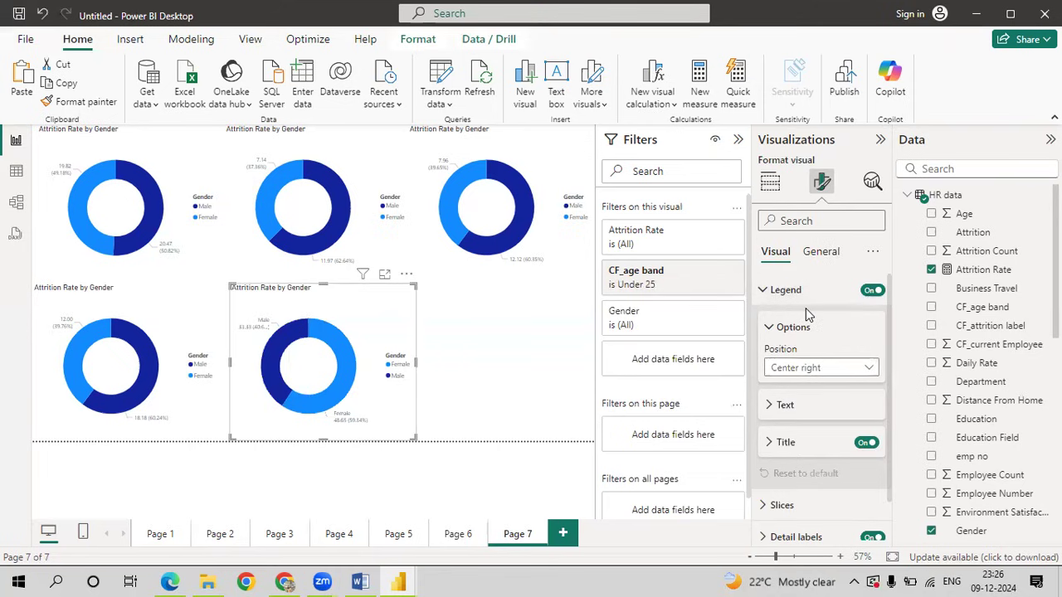
{"action": "left_click", "coordinate": [767, 406]}
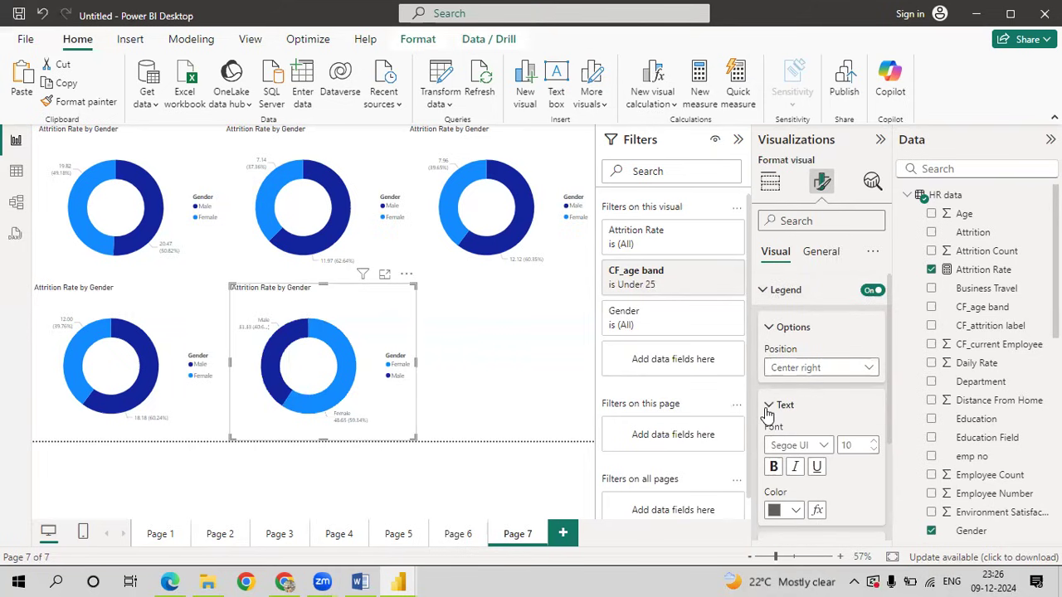
{"action": "left_click", "coordinate": [770, 406]}
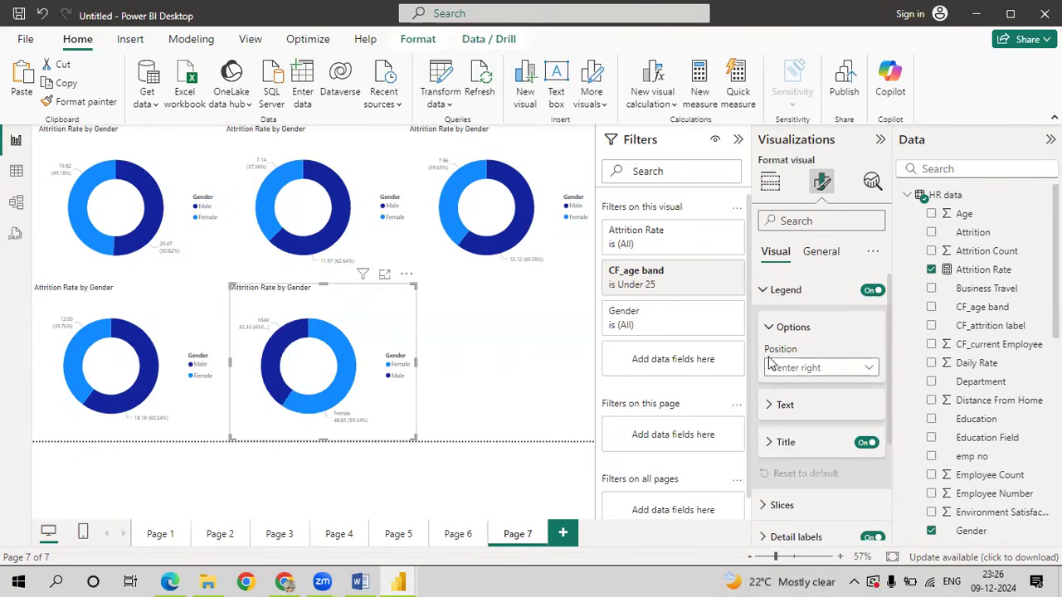
{"action": "left_click", "coordinate": [767, 327]}
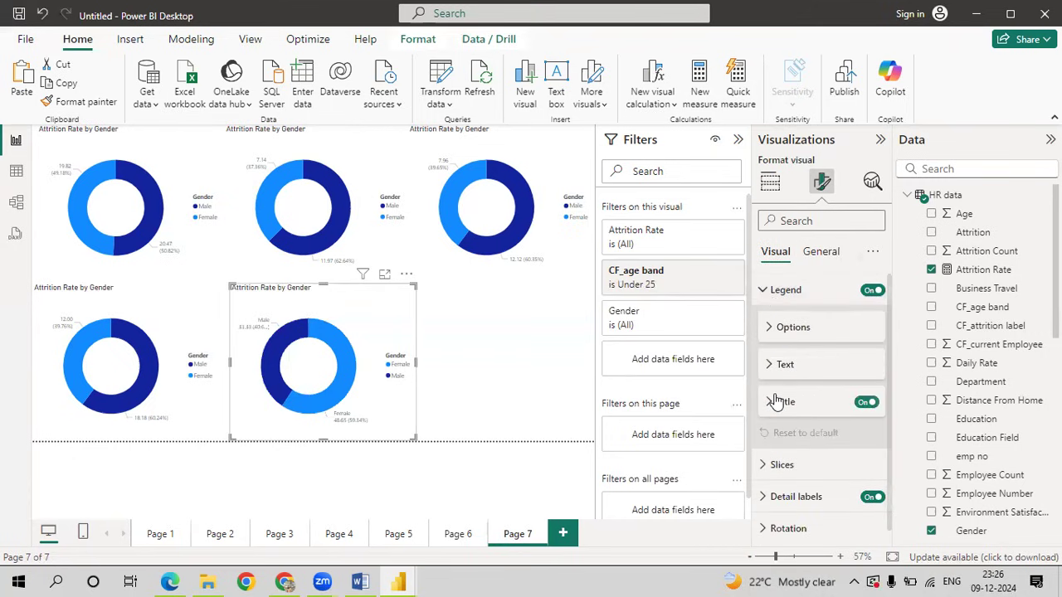
{"action": "left_click", "coordinate": [769, 403]}
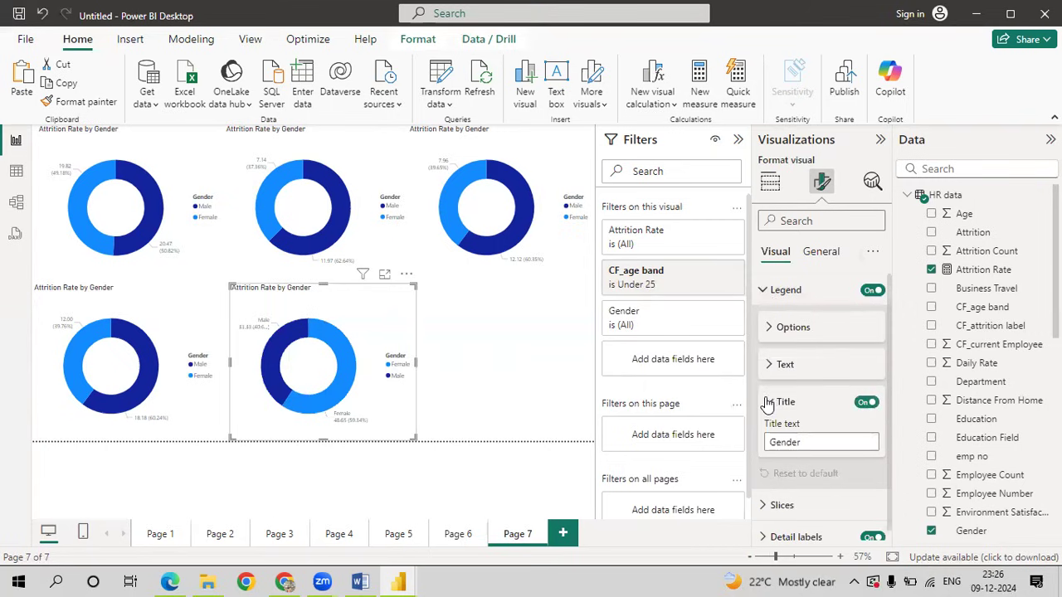
{"action": "left_click", "coordinate": [800, 442]}
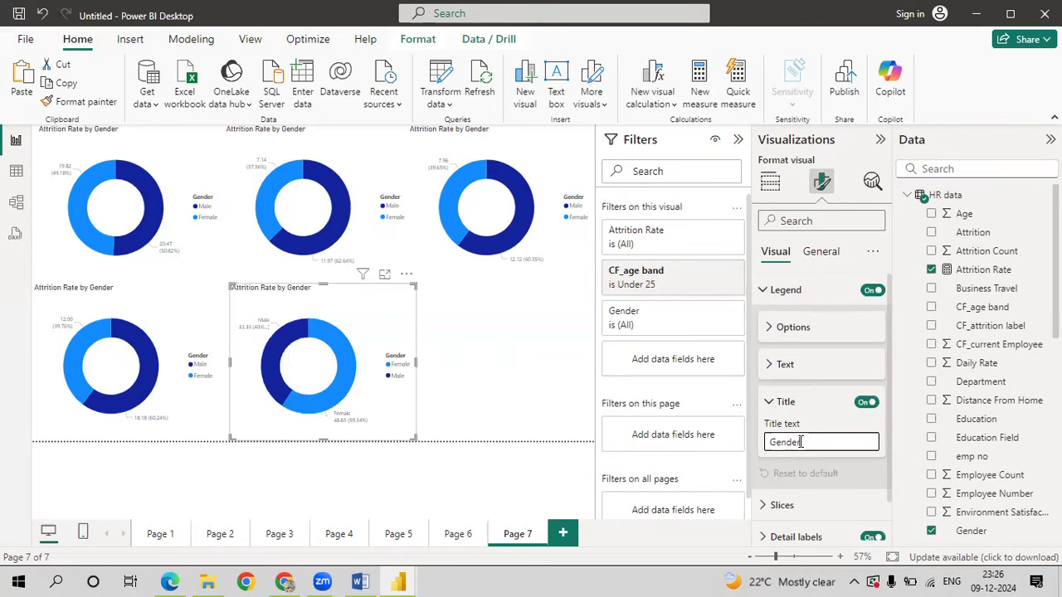
{"action": "left_click", "coordinate": [767, 290]}
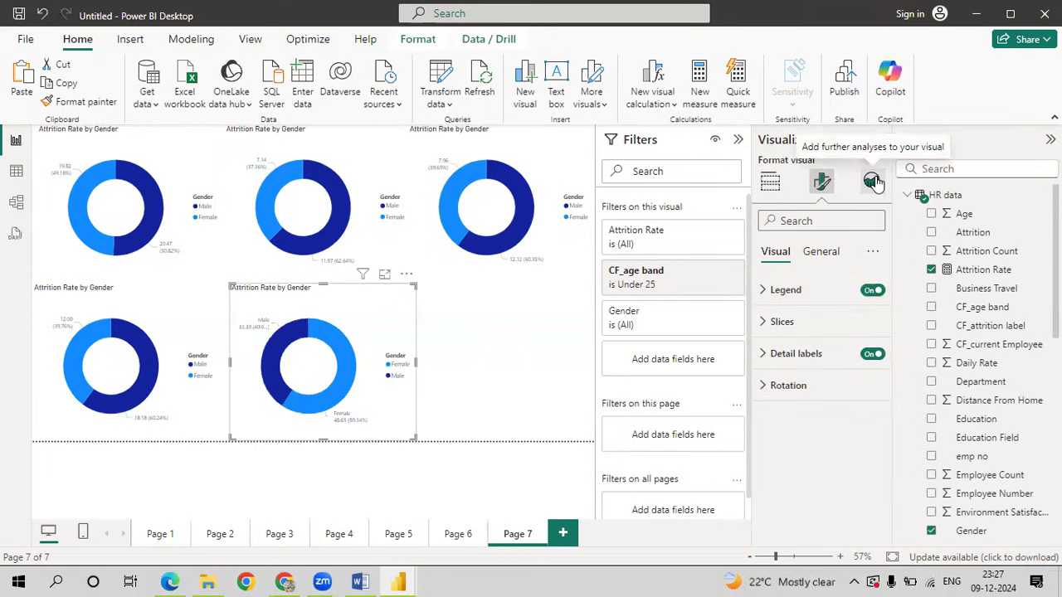
- Append 'under 25' to the Under 25 donut's title text
{"action": "left_click", "coordinate": [874, 181]}
{"action": "left_click", "coordinate": [821, 181]}
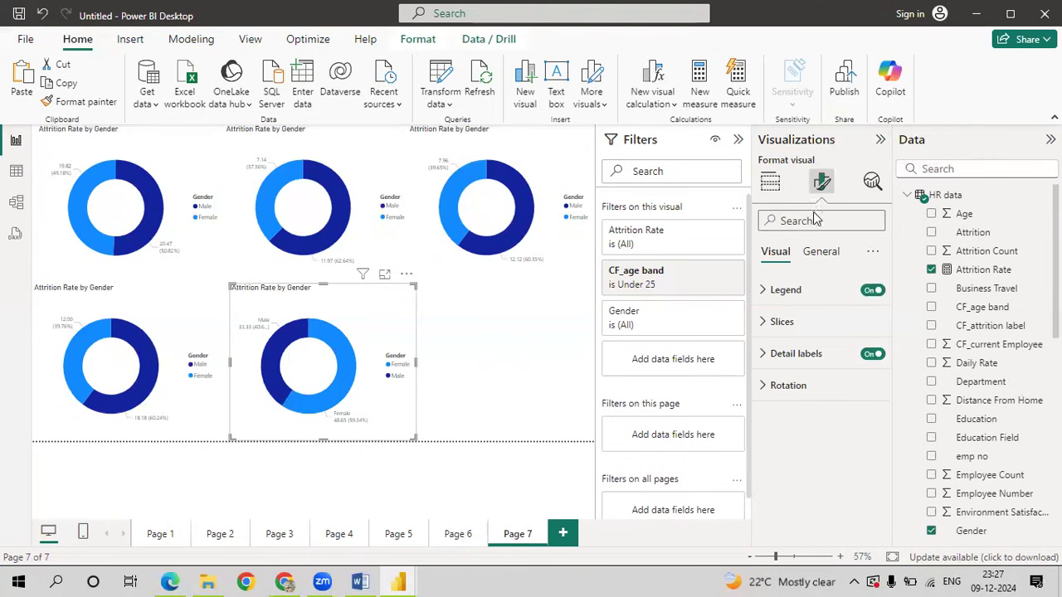
{"action": "left_click", "coordinate": [821, 252]}
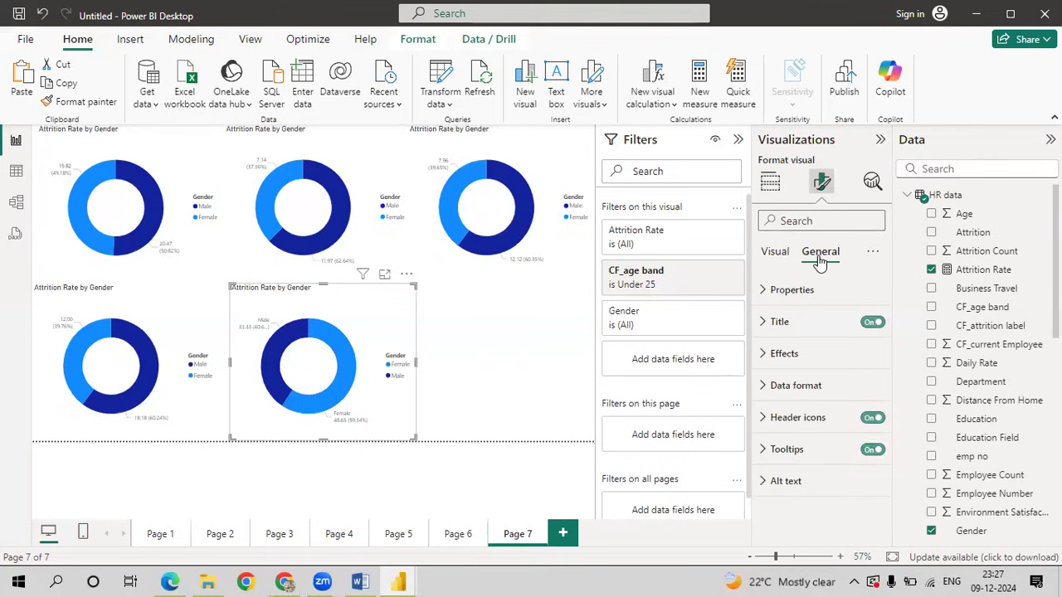
{"action": "left_click", "coordinate": [778, 321]}
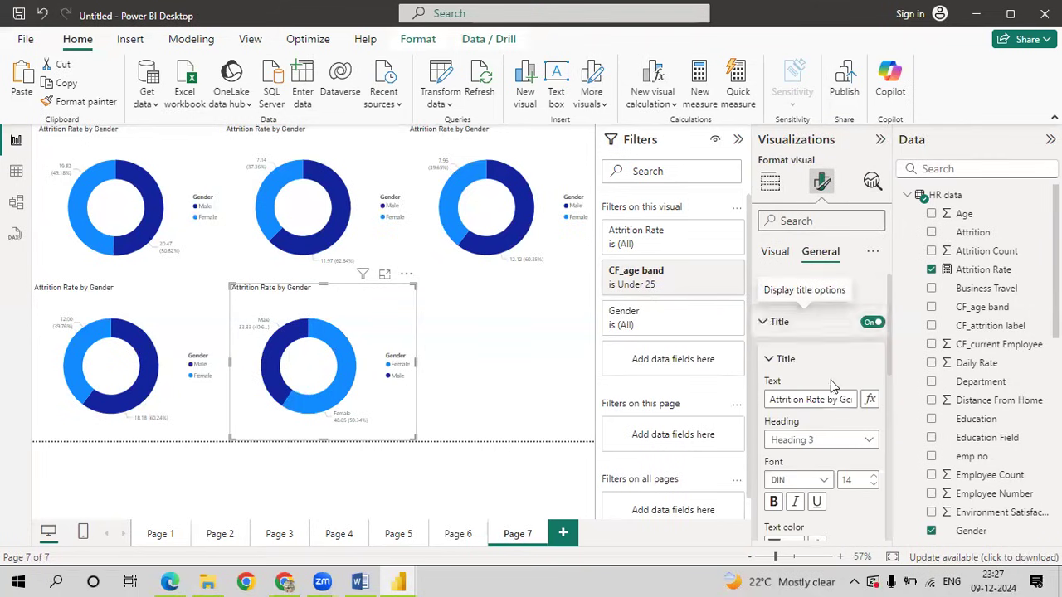
{"action": "left_click", "coordinate": [847, 398]}
{"action": "key", "text": "End"}
{"action": "type", "text": "under"}
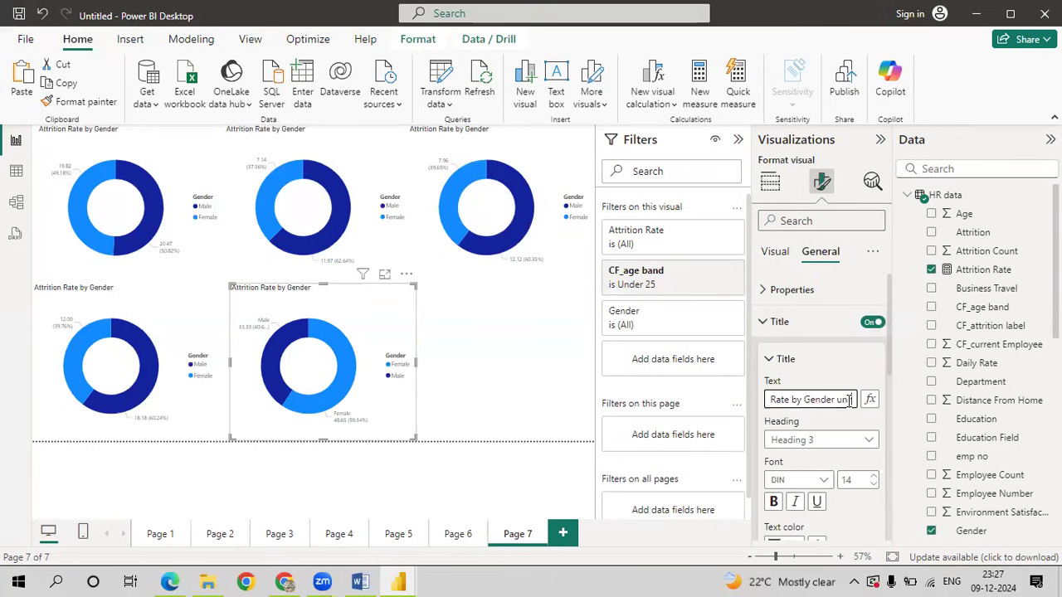
{"action": "type", "text": " 25"}
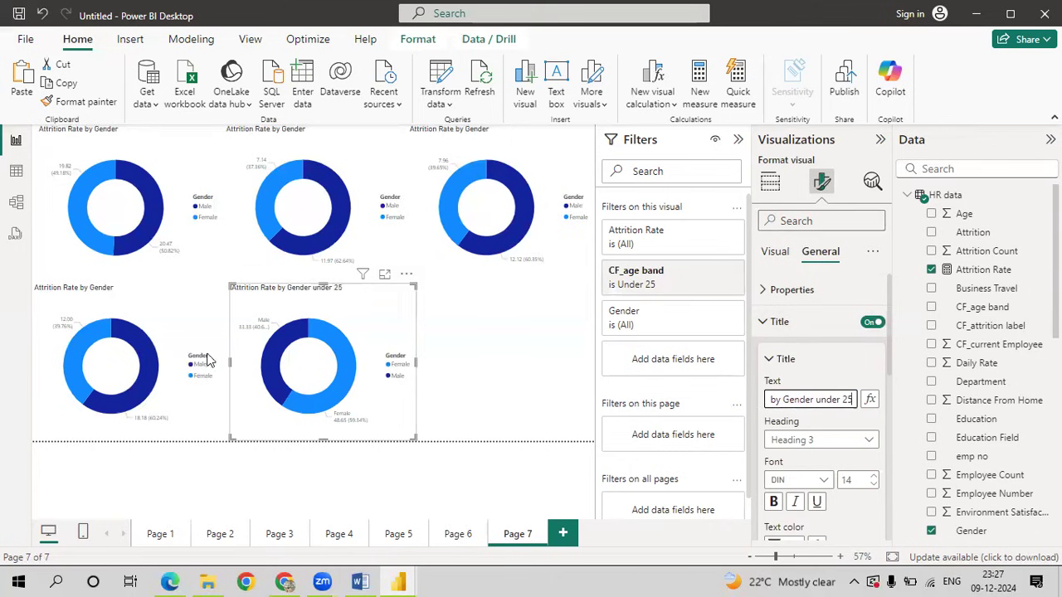
- Append 'Over 55' to the Over 55 donut's title text
{"action": "left_click", "coordinate": [174, 311]}
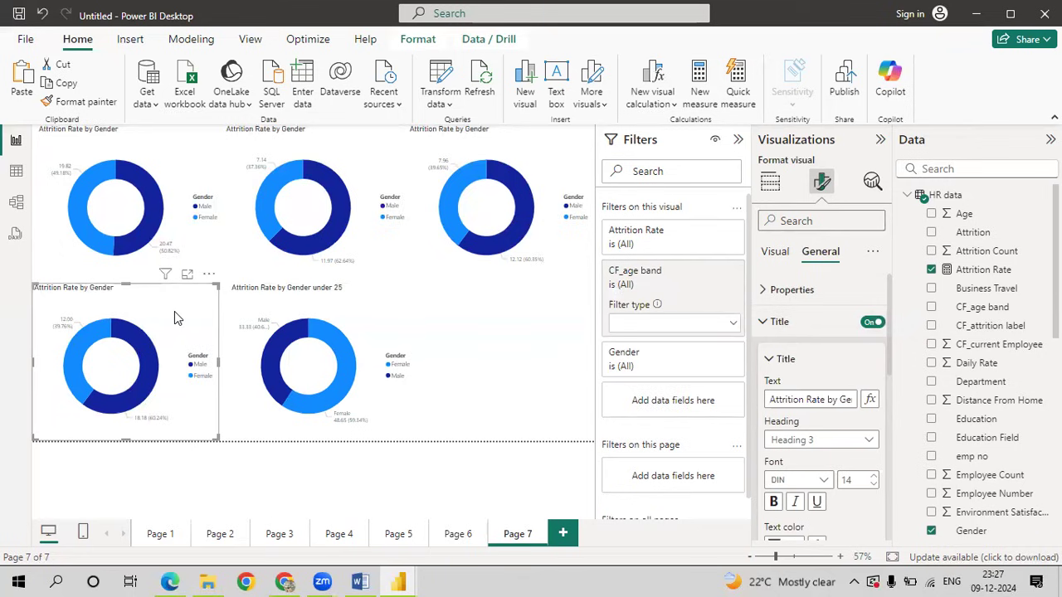
{"action": "left_click", "coordinate": [809, 400]}
{"action": "key", "text": "End"}
{"action": "type", "text": "Over"}
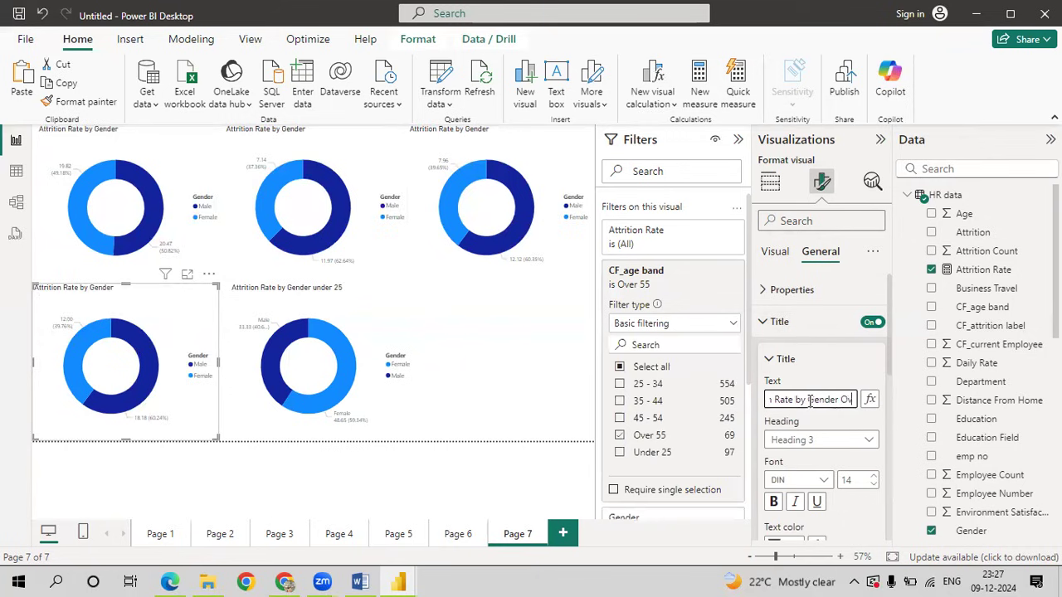
{"action": "type", "text": " 55"}
- Append 45-54 and 35-44 to the titles of the top-right and top-middle donuts
{"action": "left_click", "coordinate": [448, 236]}
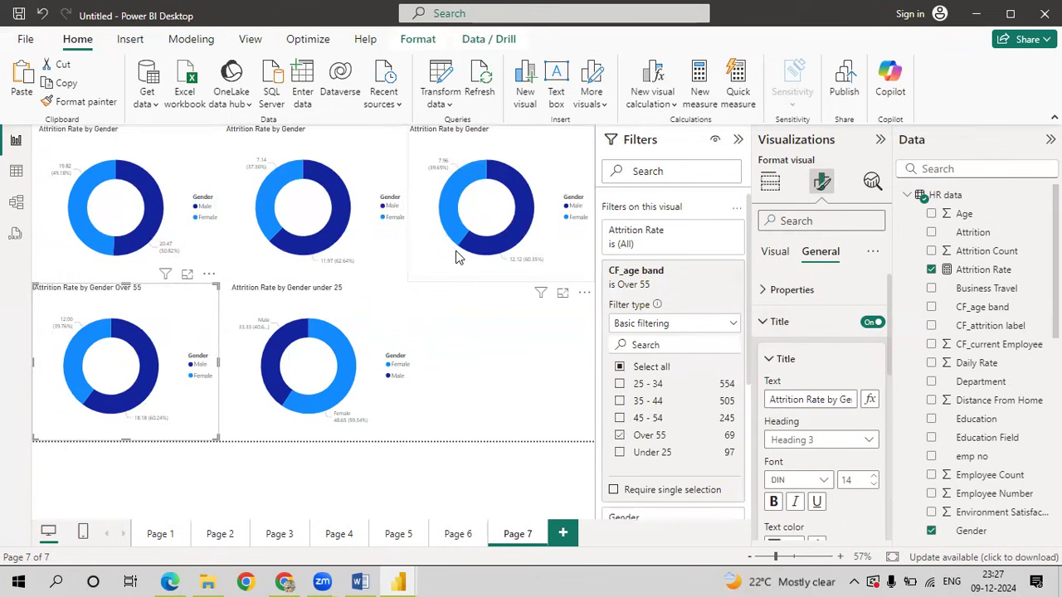
{"action": "left_click", "coordinate": [836, 403]}
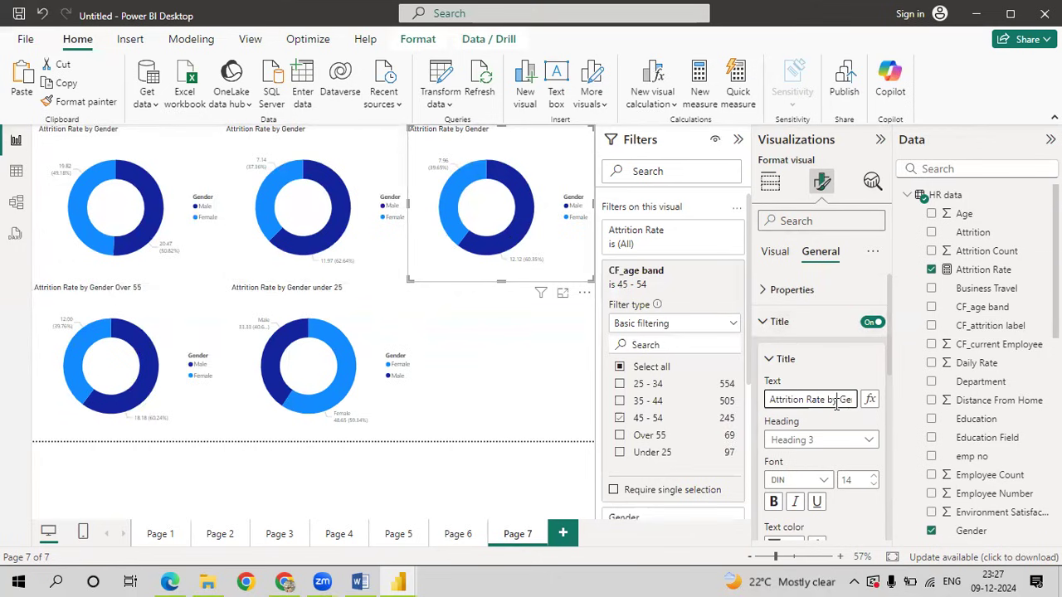
{"action": "key", "text": "Right"}
{"action": "key", "text": "Right"}
{"action": "key", "text": "Right"}
{"action": "key", "text": "Right"}
{"action": "key", "text": "Right"}
{"action": "key", "text": "Right"}
{"action": "key", "text": "Right"}
{"action": "type", "text": "45-5"}
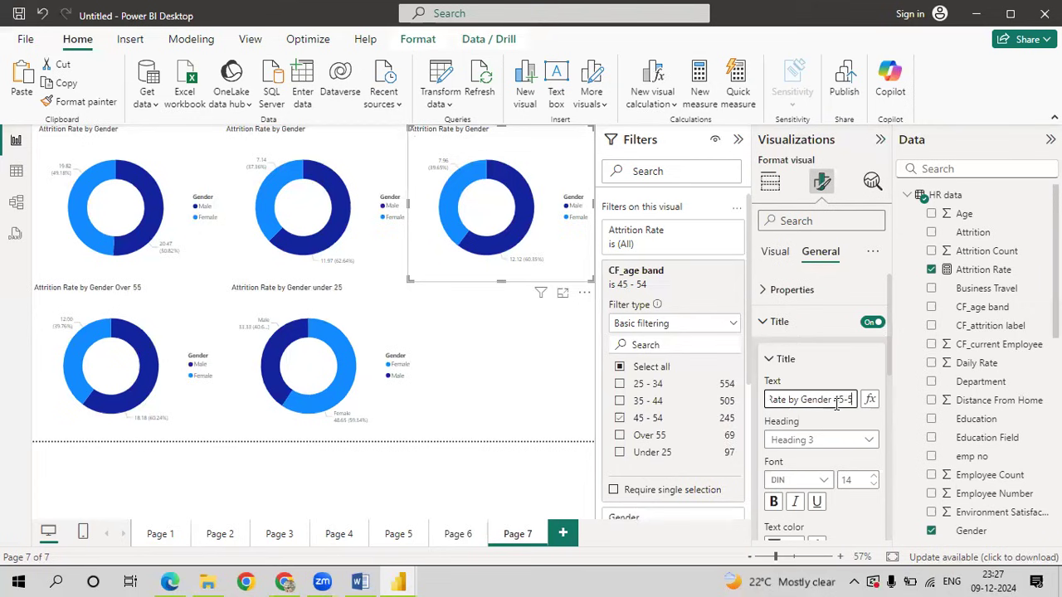
{"action": "type", "text": "4"}
{"action": "key", "text": "Return"}
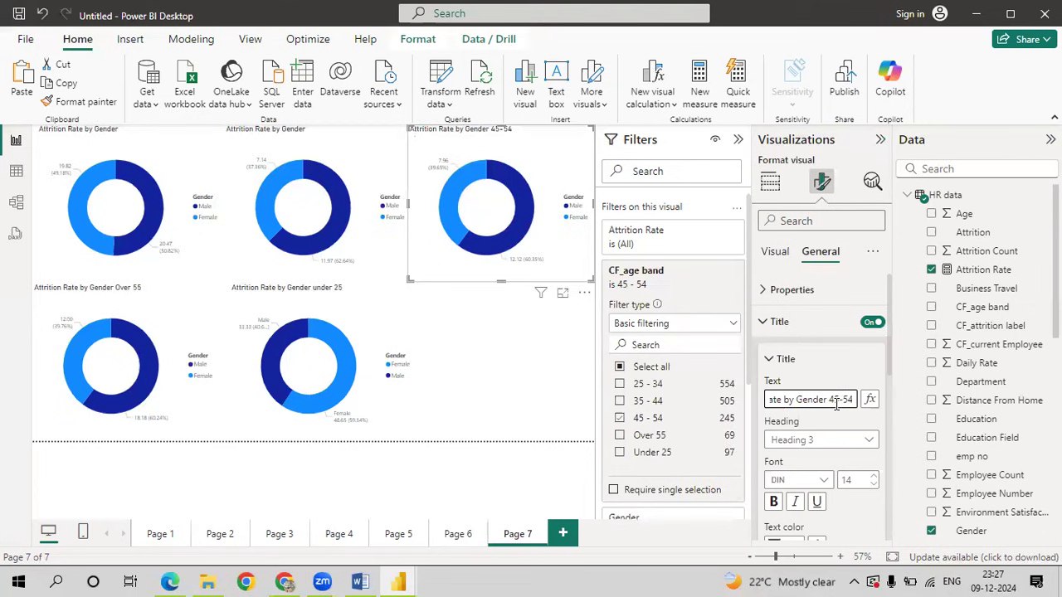
{"action": "left_click", "coordinate": [384, 242]}
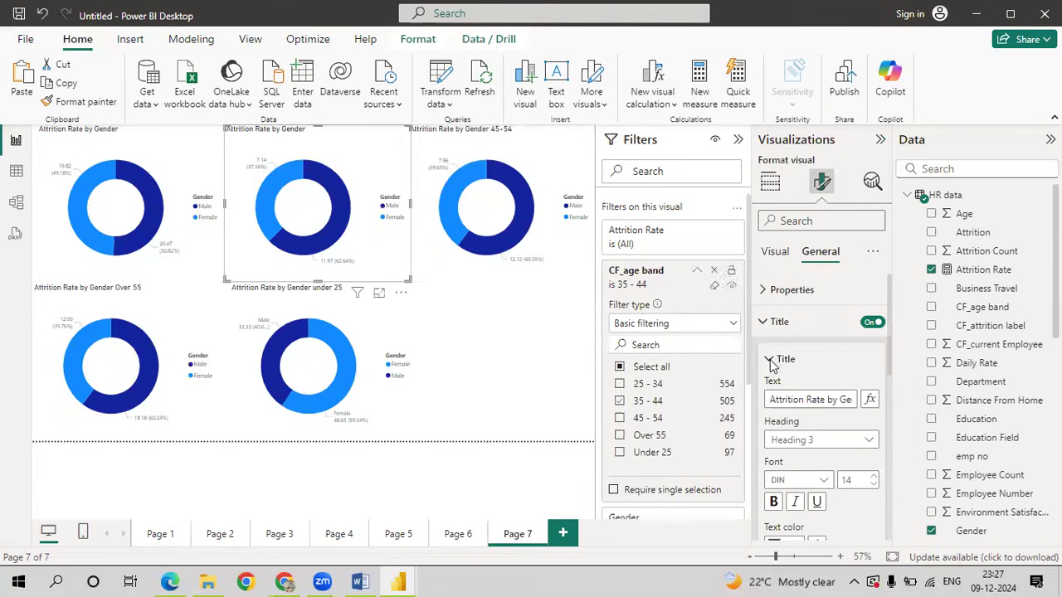
{"action": "left_click", "coordinate": [843, 399]}
{"action": "key", "text": "End"}
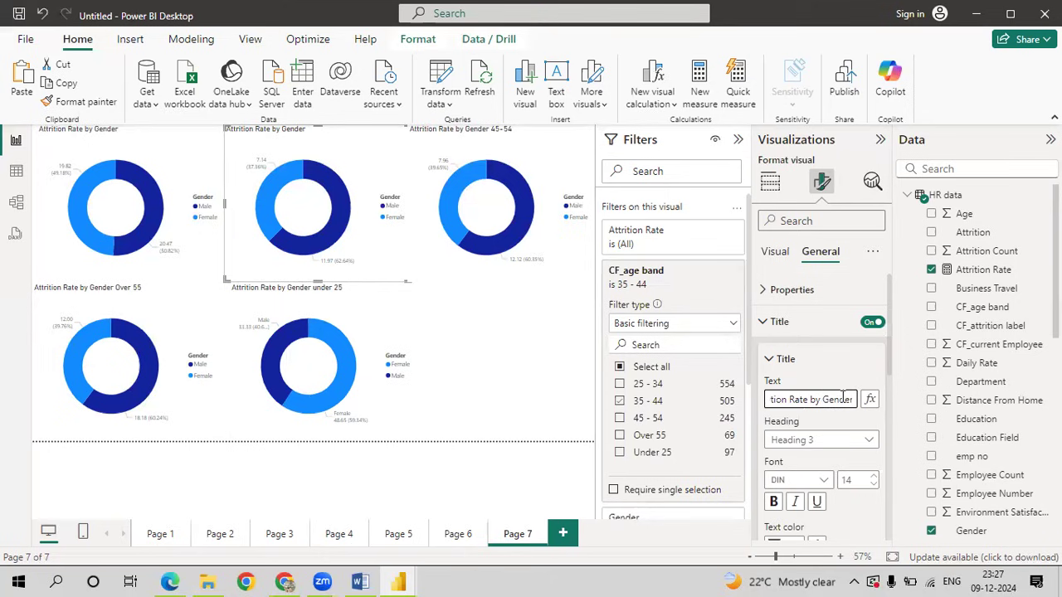
{"action": "type", "text": "35-44"}
{"action": "key", "text": "Return"}
- Begin adding the 25-34 suffix to the top-left donut's title, correcting a typo
{"action": "left_click", "coordinate": [198, 175]}
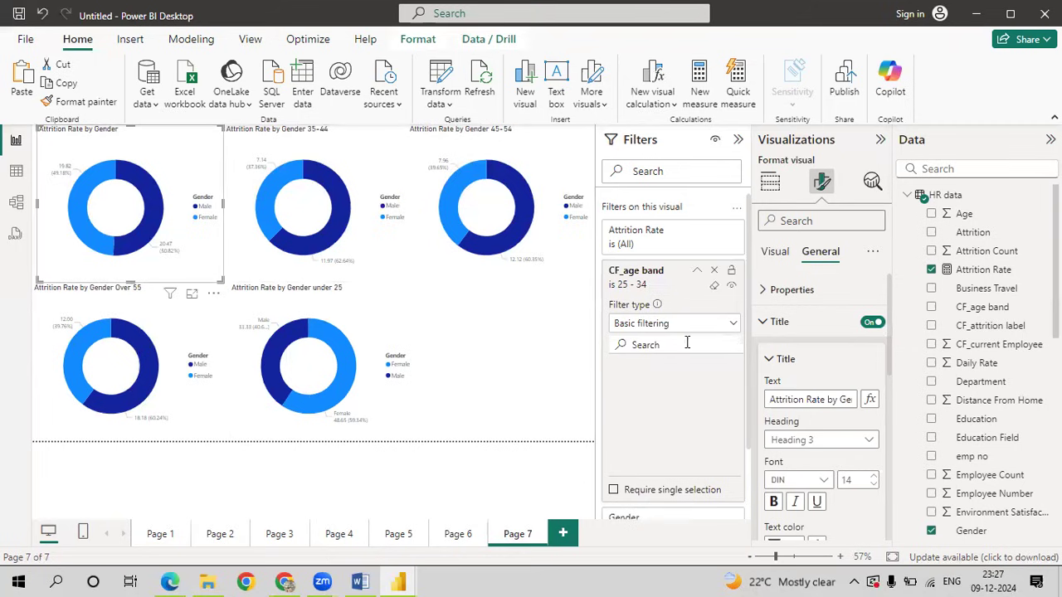
{"action": "left_click", "coordinate": [833, 399]}
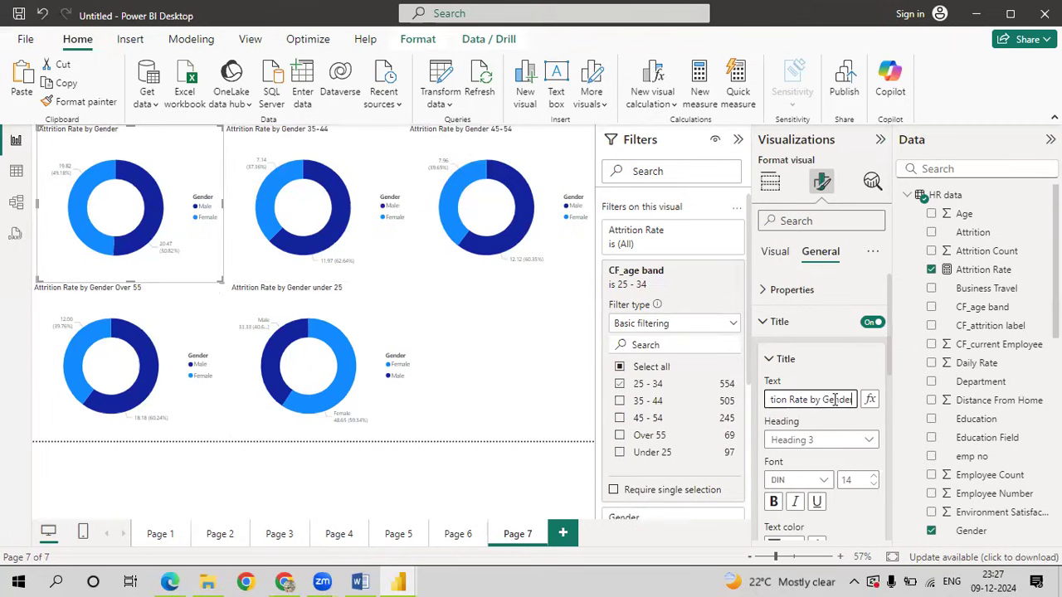
{"action": "key", "text": "End"}
{"action": "type", "text": "25"}
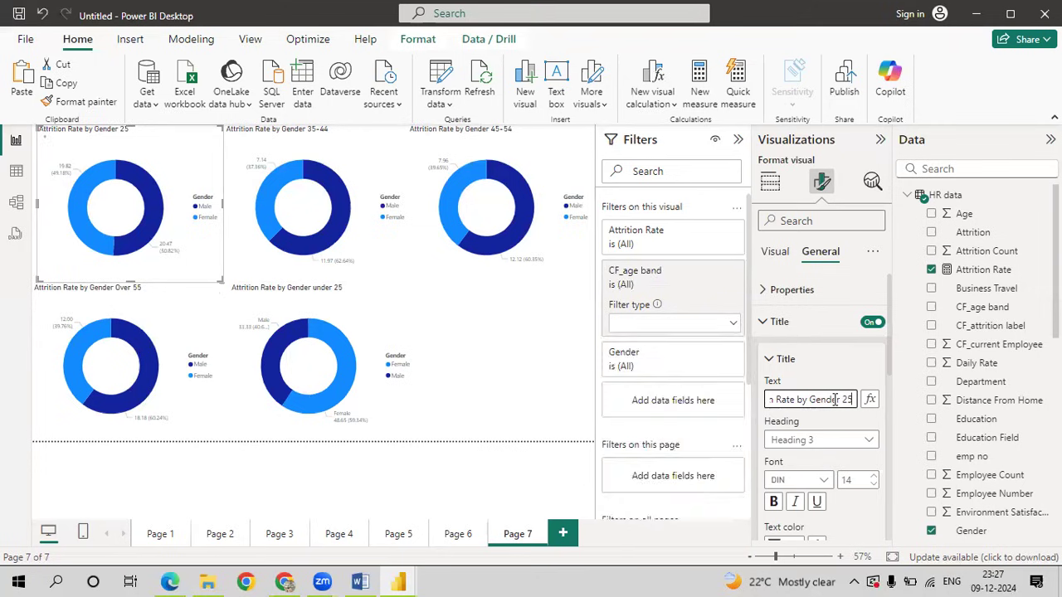
{"action": "type", "text": "-4"}
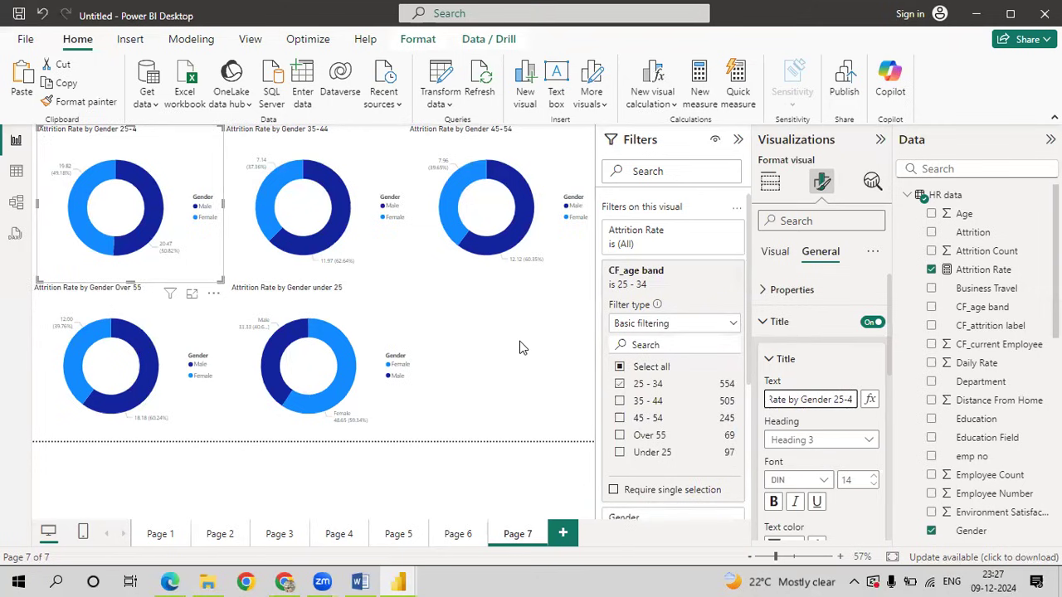
{"action": "key", "text": "BackSpace"}
- Finish the 25-34 title suffix and collapse the Filters and Visualizations panes
{"action": "type", "text": "34"}
{"action": "left_click", "coordinate": [502, 373]}
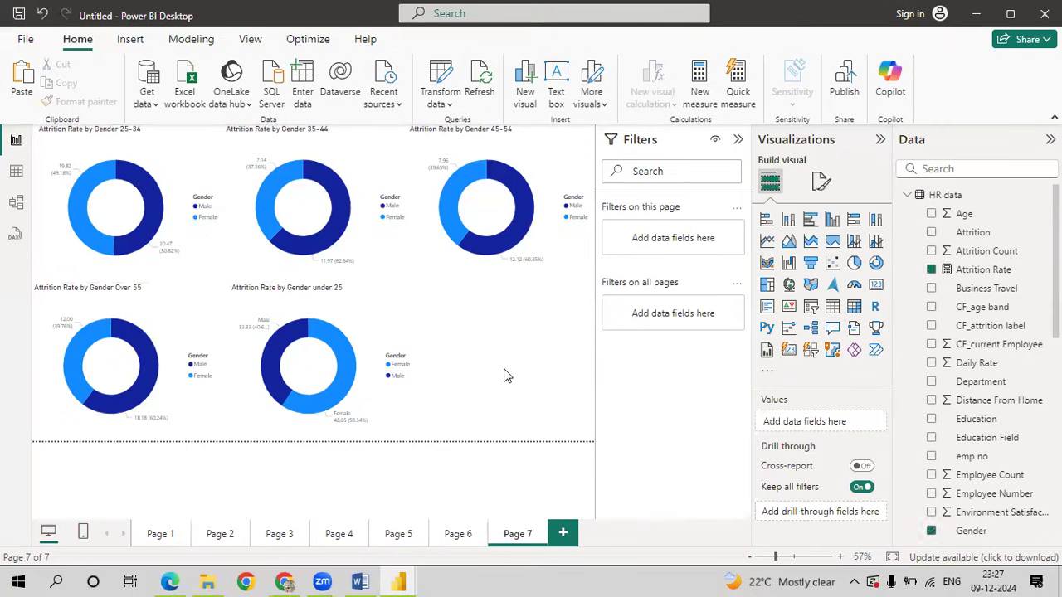
{"action": "left_click", "coordinate": [736, 140]}
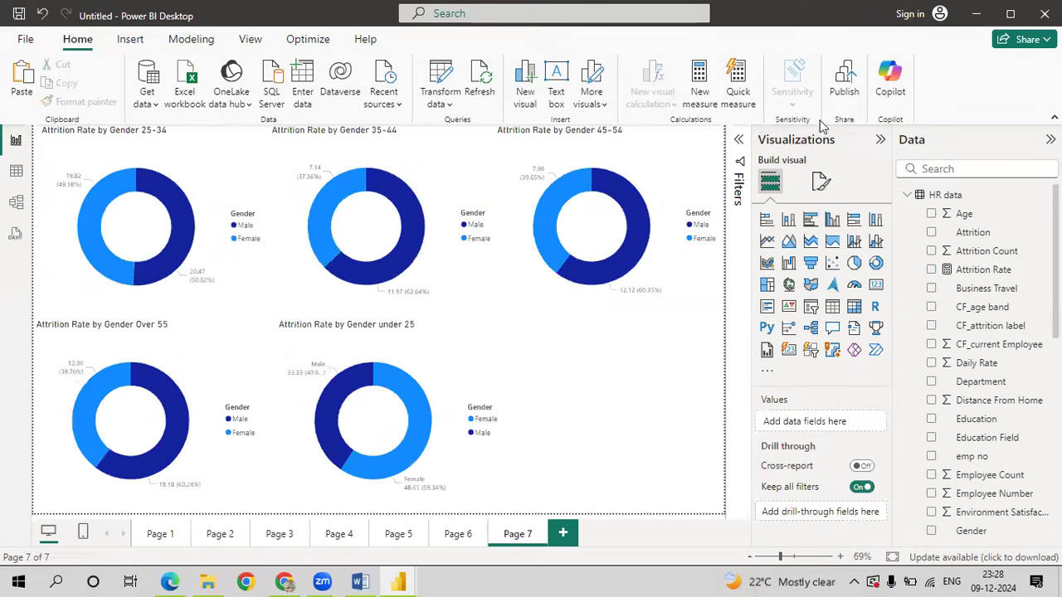
{"action": "left_click", "coordinate": [879, 140]}
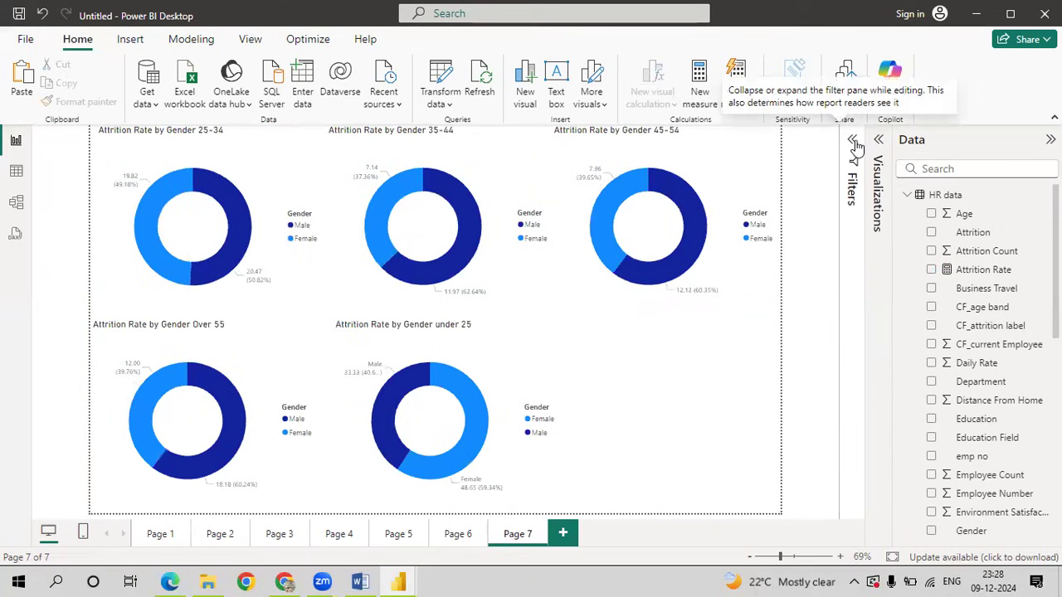
- Reopen the Filters pane and review the 45-54 donut's age band filter
{"action": "left_click", "coordinate": [853, 141]}
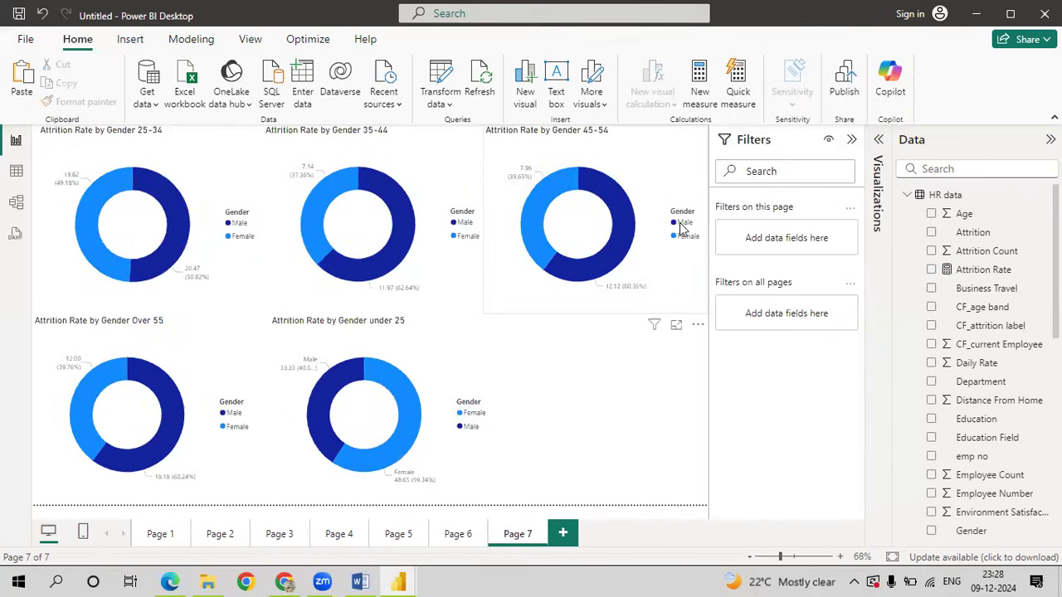
{"action": "left_click", "coordinate": [639, 269]}
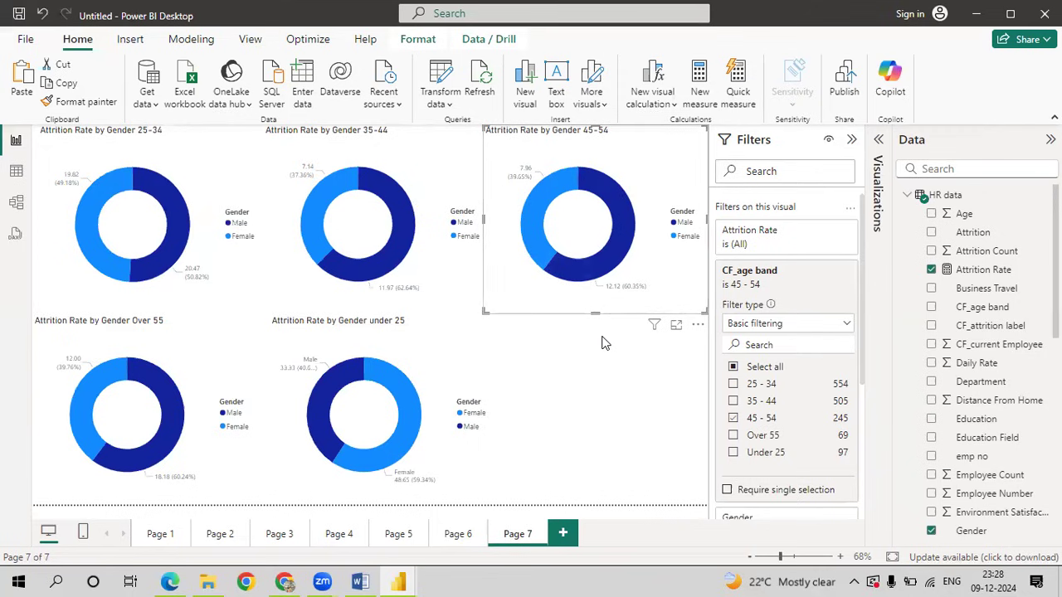
{"action": "scroll", "coordinate": [860, 235], "scroll_direction": "down", "scroll_amount": 3}
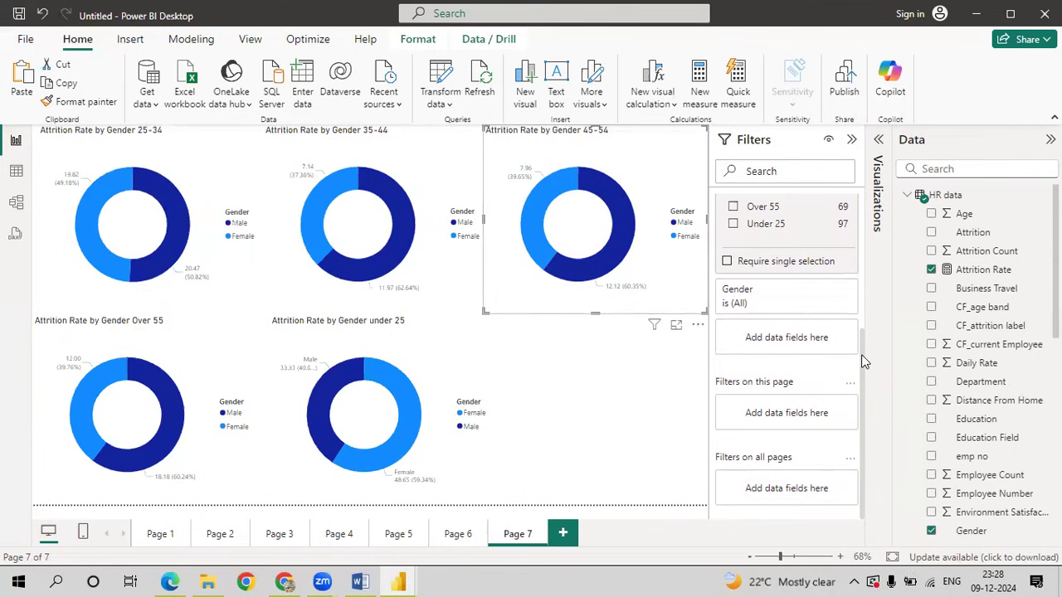
{"action": "left_click_drag", "start_coordinate": [862, 361], "coordinate": [862, 199]}
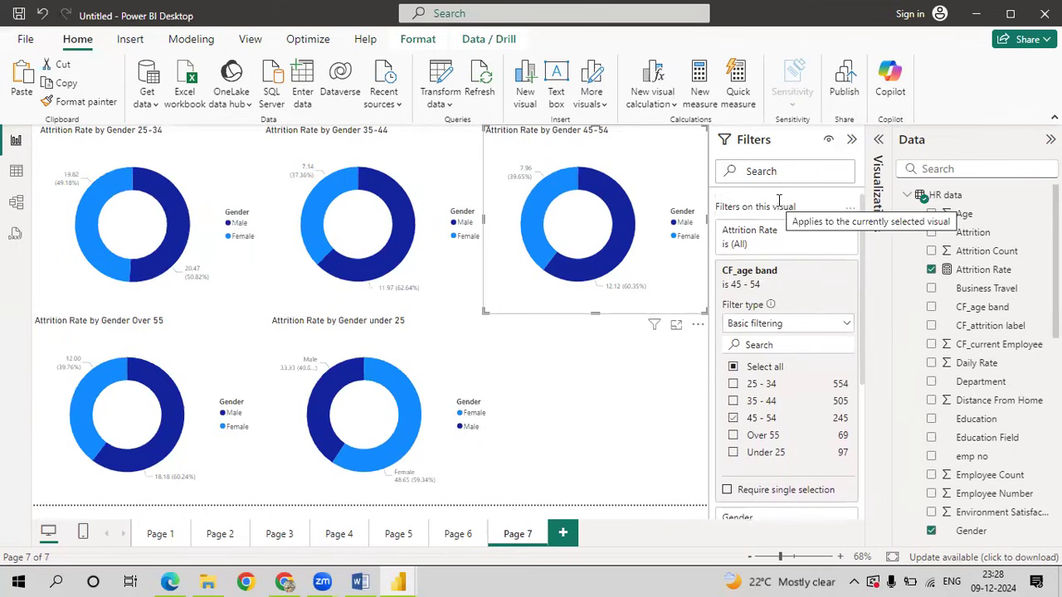